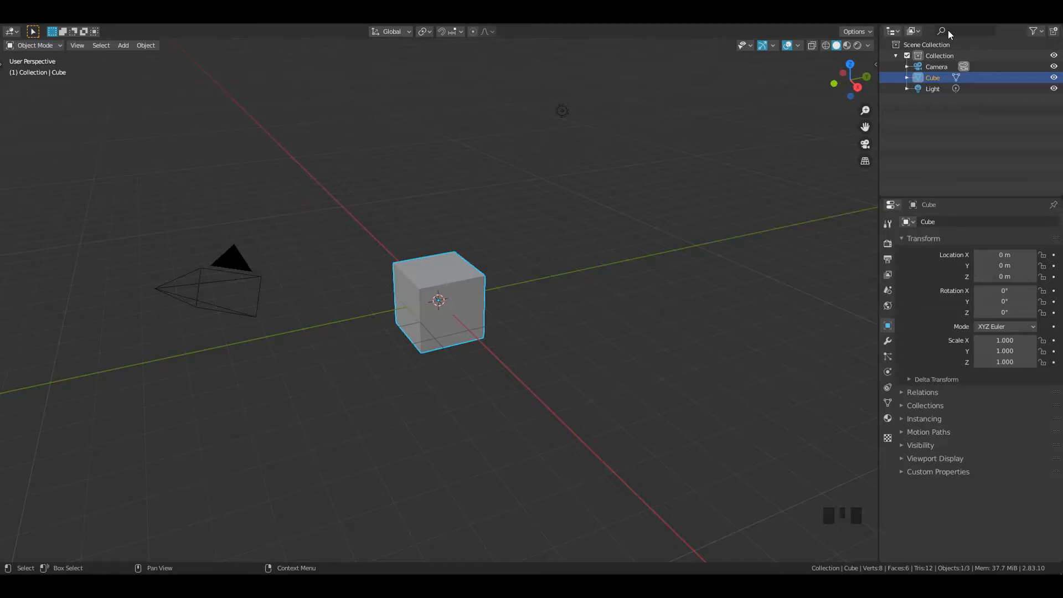
Replace the default cube with a plane mesh and open the plane for mesh editing
{"action": "middle_click_drag", "start_coordinate": [463, 284], "coordinate": [467, 218], "text": "ctrl"}
{"action": "key", "text": "x"}
{"action": "left_click", "coordinate": [475, 259]}
{"action": "key", "text": "shift+a"}
{"action": "mouse_move", "coordinate": [492, 260]}
{"action": "left_click", "coordinate": [518, 271]}
{"action": "key", "text": "Tab"}
Add a cylinder with 8 vertices to the plane's mesh
{"action": "key", "text": "shift+a"}
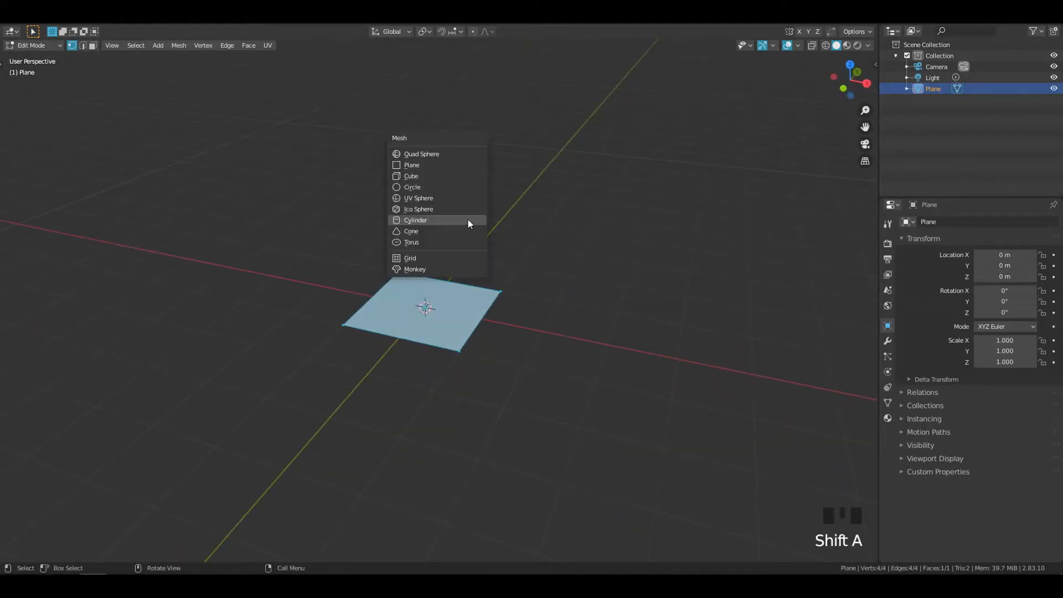
{"action": "left_click", "coordinate": [457, 222]}
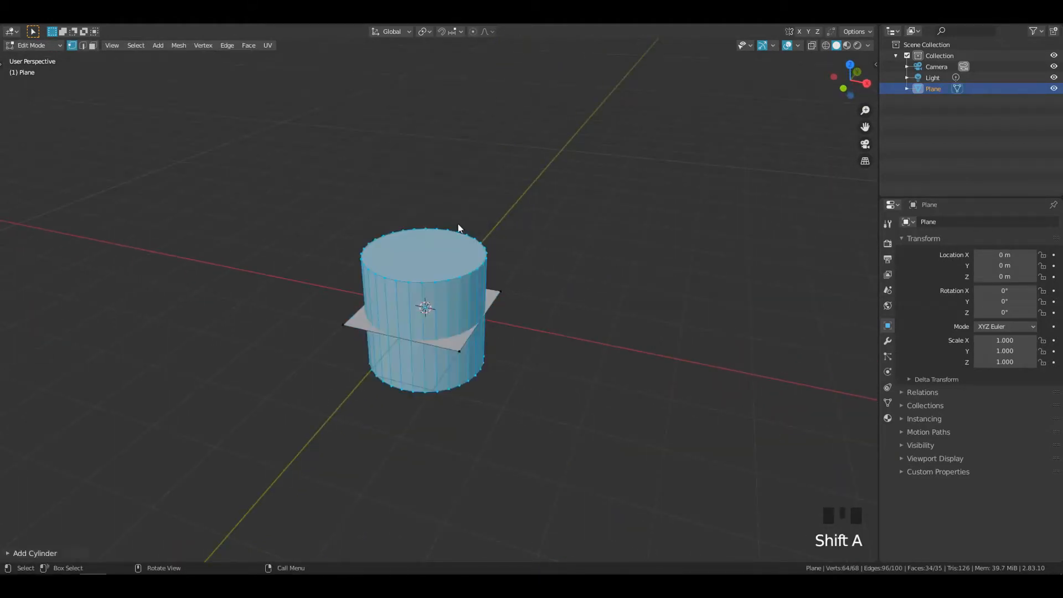
{"action": "key", "text": "F9"}
{"action": "left_click", "coordinate": [566, 242]}
{"action": "type", "text": "8"}
{"action": "key", "text": "Return"}
Rotate the cylinder 90° about X and raise it about 2.1 m along Z
{"action": "type", "text": "rx"}
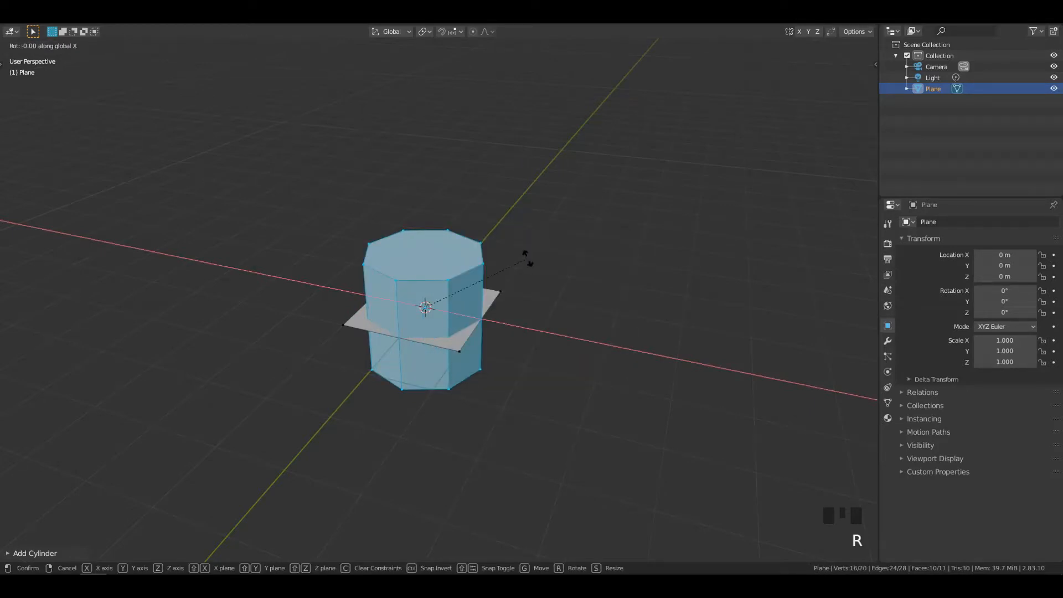
{"action": "type", "text": "90"}
{"action": "key", "text": "Return"}
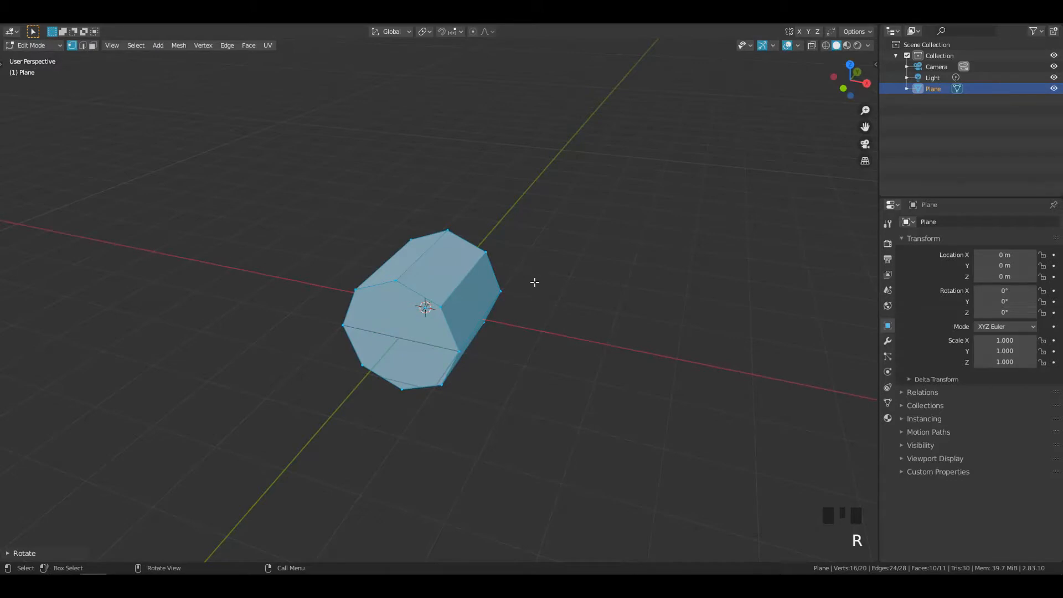
{"action": "key", "text": "g"}
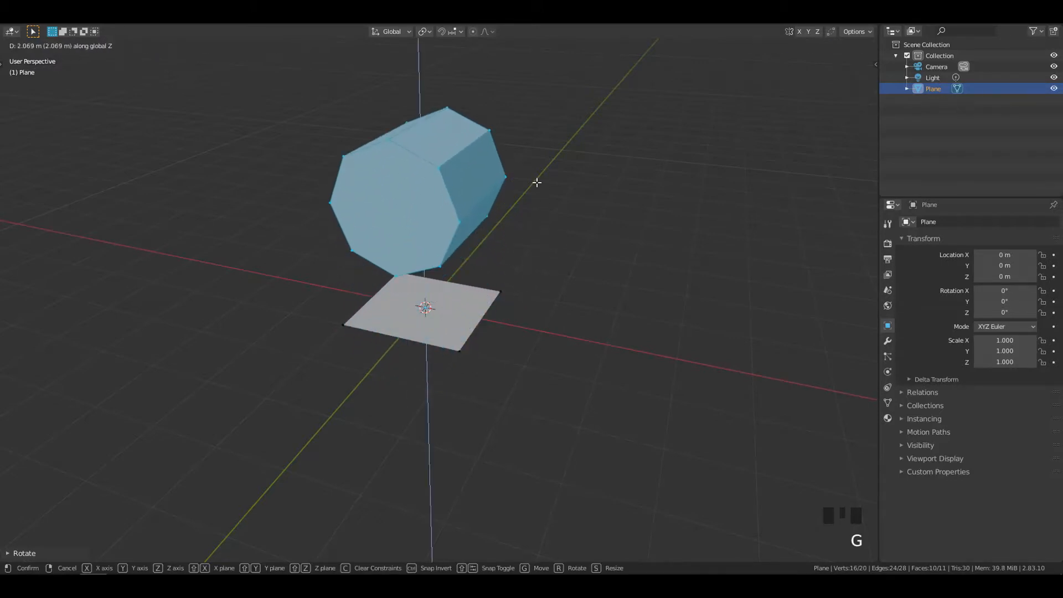
{"action": "left_click", "coordinate": [536, 180]}
Delete the vertices at one end of the cylinder, leaving a single upright octagon face
{"action": "middle_click_drag", "start_coordinate": [541, 199], "coordinate": [493, 202]}
{"action": "left_click_drag", "start_coordinate": [325, 101], "coordinate": [413, 288]}
{"action": "key", "text": "x"}
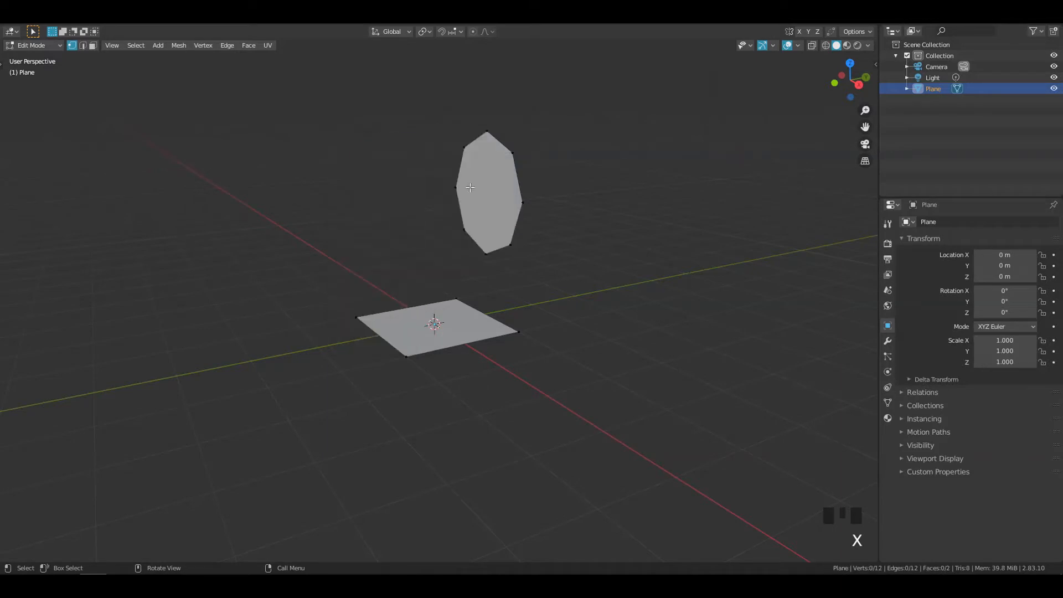
{"action": "left_click", "coordinate": [417, 209]}
Scale the octagon to about 0.6 in front view and raise it about 1 m along Z
{"action": "key", "text": "grave"}
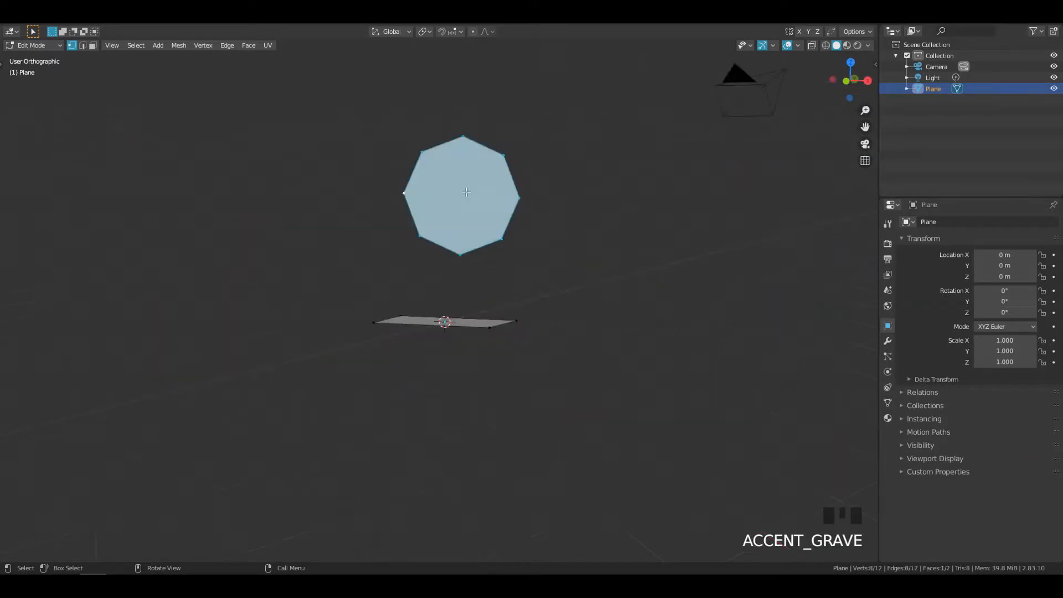
{"action": "key", "text": "s"}
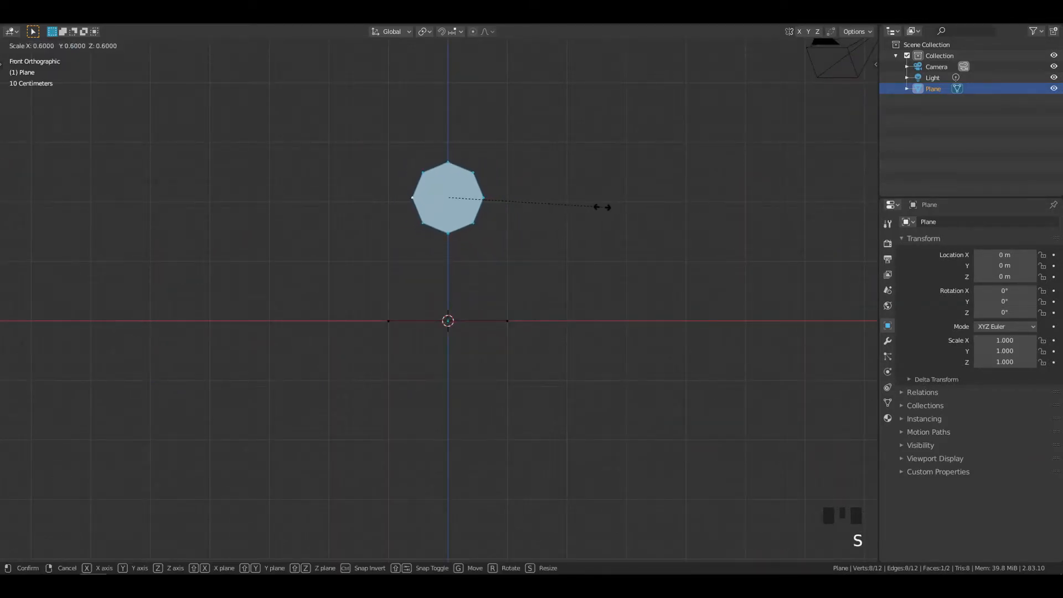
{"action": "left_click", "coordinate": [584, 210]}
{"action": "key", "text": "g"}
{"action": "key", "text": "z"}
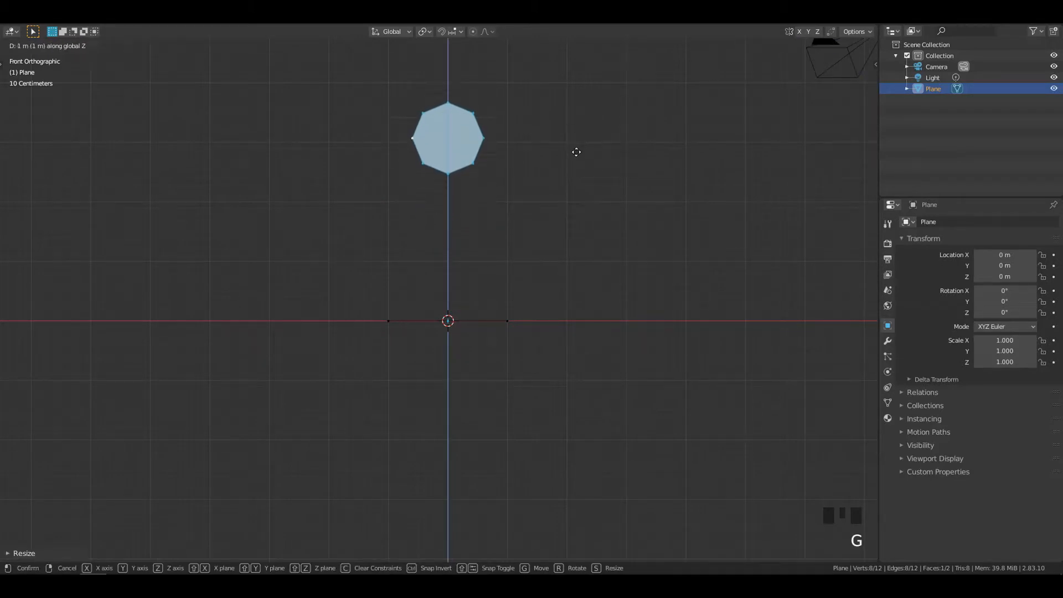
{"action": "left_click", "coordinate": [578, 146]}
{"action": "middle_click_drag", "start_coordinate": [580, 147], "coordinate": [529, 177]}
{"action": "key", "text": "g"}
{"action": "key", "text": "z"}
{"action": "left_click", "coordinate": [551, 213]}
Connect the octagon's opposite corners with one vertical and one horizontal edge crossing at its centre
{"action": "left_click", "coordinate": [489, 117]}
{"action": "left_click", "coordinate": [489, 171], "text": "shift"}
{"action": "left_click", "coordinate": [486, 182], "text": "shift"}
{"action": "key", "text": "2"}
{"action": "left_click", "coordinate": [448, 152]}
{"action": "left_click", "coordinate": [521, 156], "text": "shift"}
{"action": "key", "text": "2"}
Grow the selection from the centre vertex to the whole octagon and inset its faces by about 0.15
{"action": "left_click", "coordinate": [490, 155]}
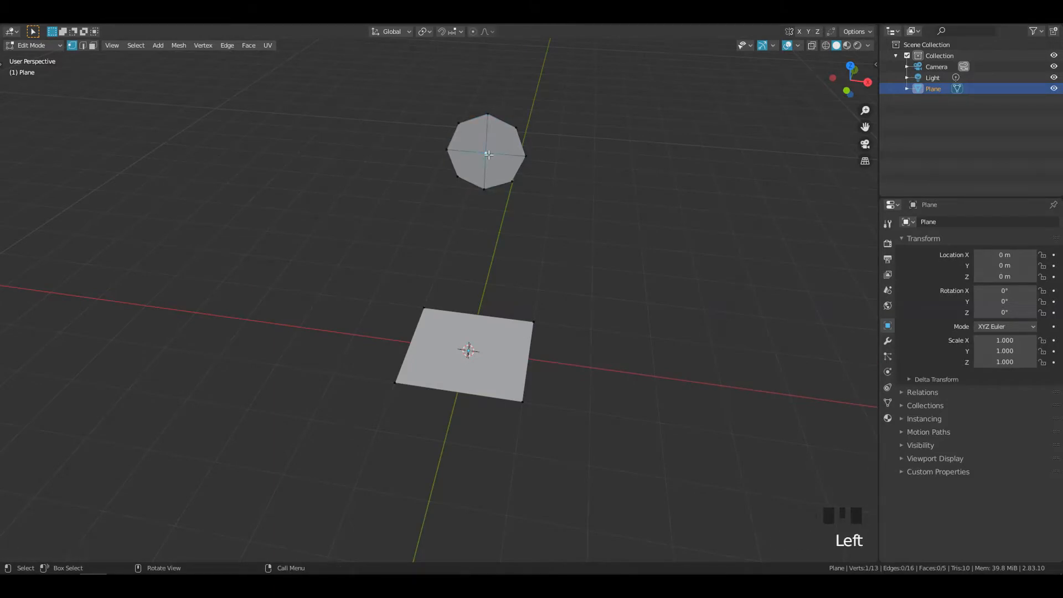
{"action": "key", "text": "ctrl+KP_Add"}
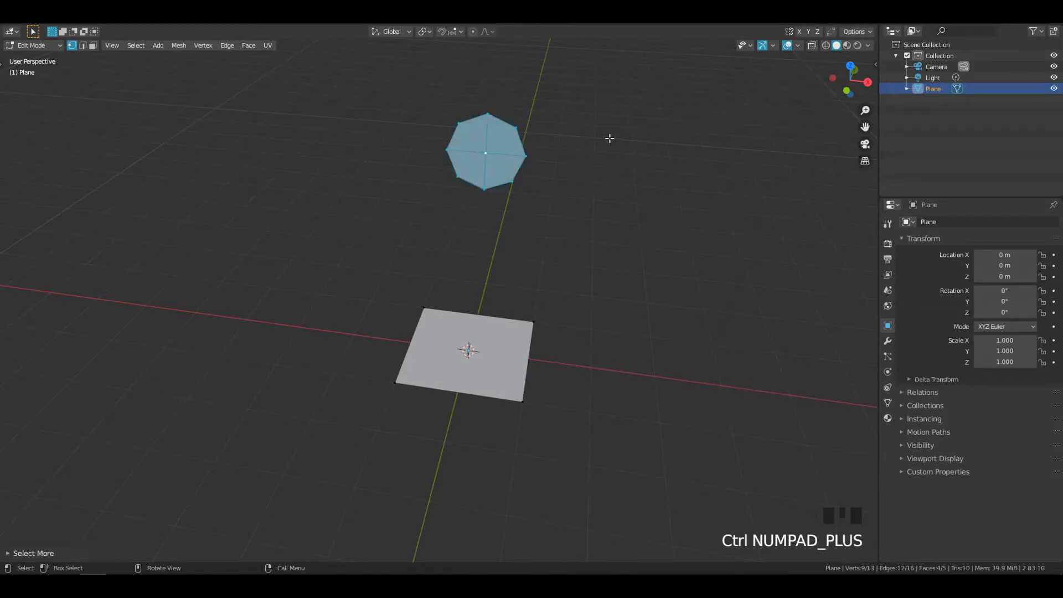
{"action": "key", "text": "i"}
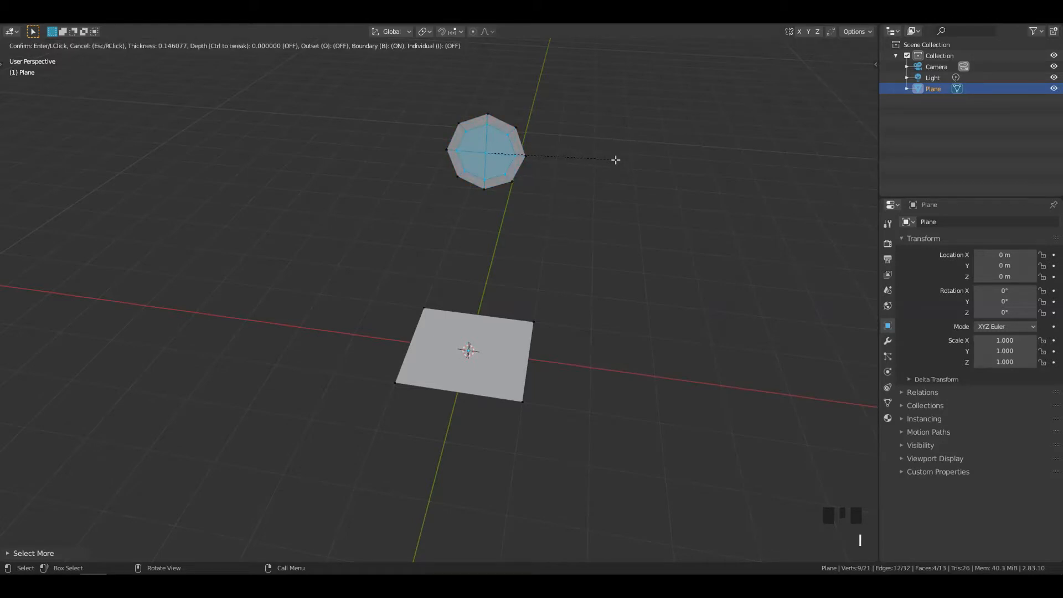
{"action": "left_click", "coordinate": [616, 159]}
Rip the octagon along its horizontal middle edges and move the lower half down about 1.1 m along Z
{"action": "left_click_drag", "start_coordinate": [434, 145], "coordinate": [566, 168]}
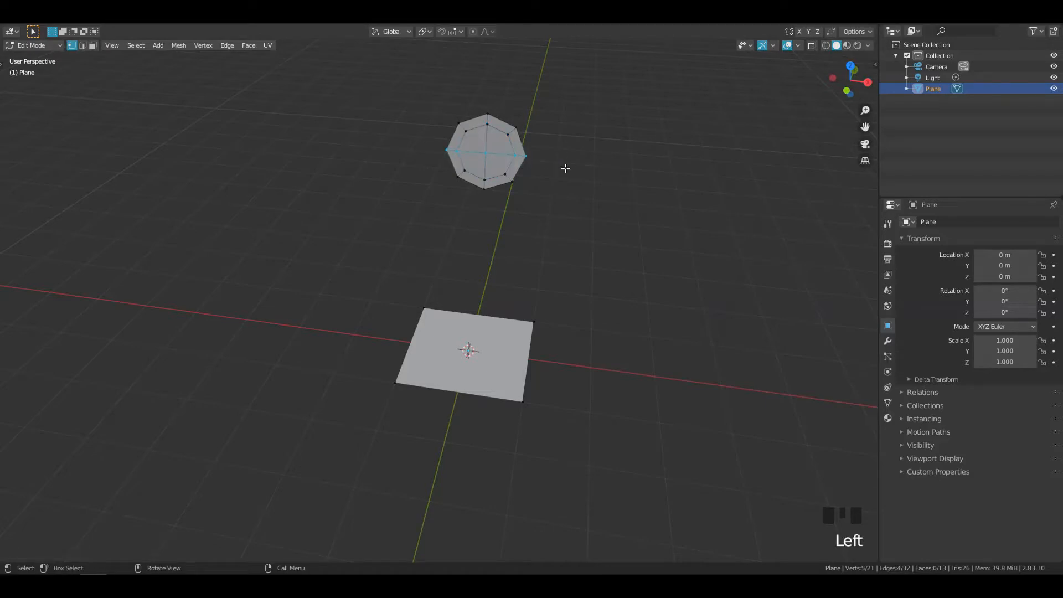
{"action": "key", "text": "v"}
{"action": "left_click", "coordinate": [483, 176]}
{"action": "left_click_drag", "start_coordinate": [447, 162], "coordinate": [528, 201], "text": "shift"}
{"action": "key", "text": "g"}
{"action": "key", "text": "z"}
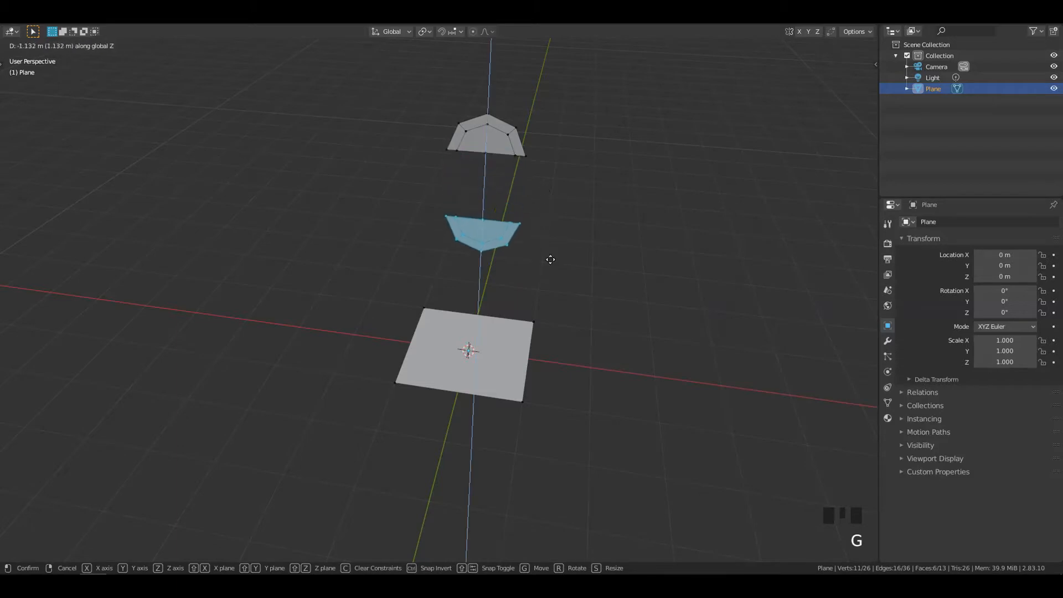
{"action": "left_click", "coordinate": [551, 264]}
Lower the bottom half-octagon by about another 0.3 m along Z in front view
{"action": "key", "text": "grave"}
{"action": "key", "text": "g"}
{"action": "key", "text": "z"}
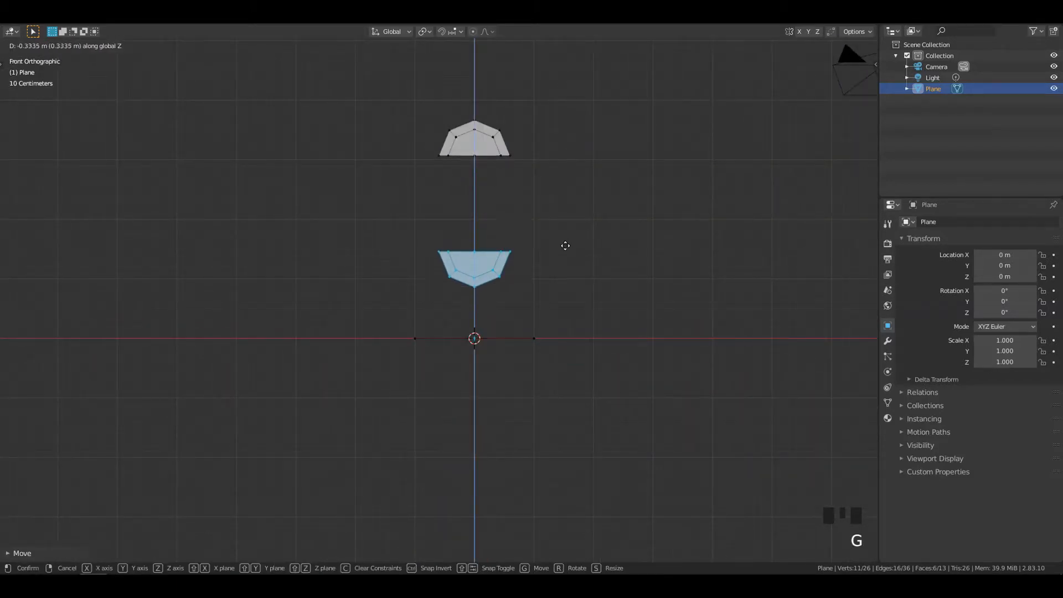
{"action": "left_click", "coordinate": [564, 254]}
Fill the gap between the two half-octagons with a row of faces, forming one continuous capsule shape
{"action": "middle_click_drag", "start_coordinate": [565, 253], "coordinate": [488, 205], "text": "shift"}
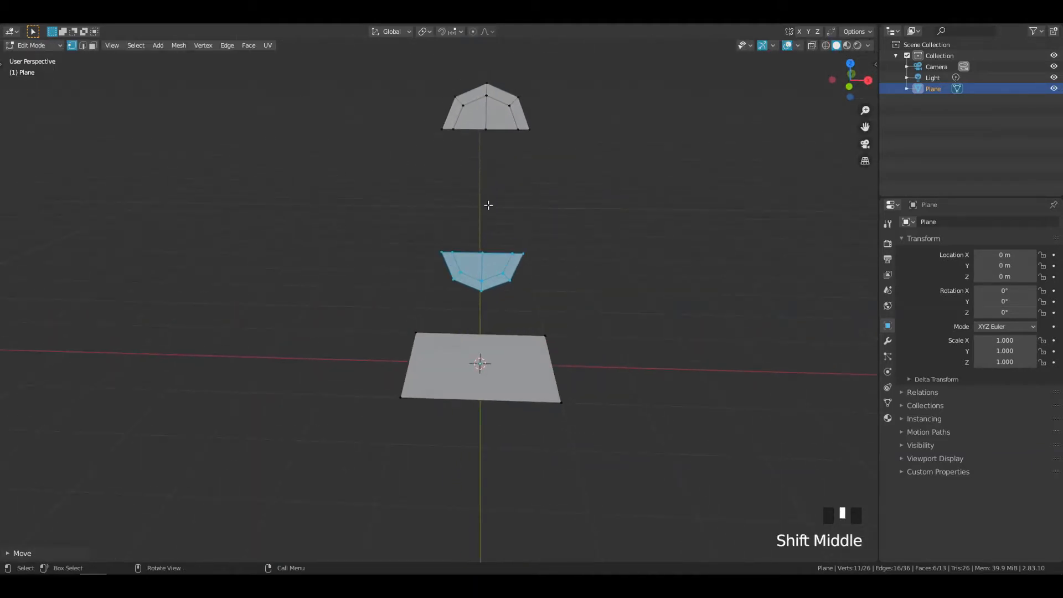
{"action": "left_click", "coordinate": [457, 135]}
{"action": "left_click", "coordinate": [443, 252], "text": "shift"}
{"action": "left_click", "coordinate": [453, 252], "text": "shift"}
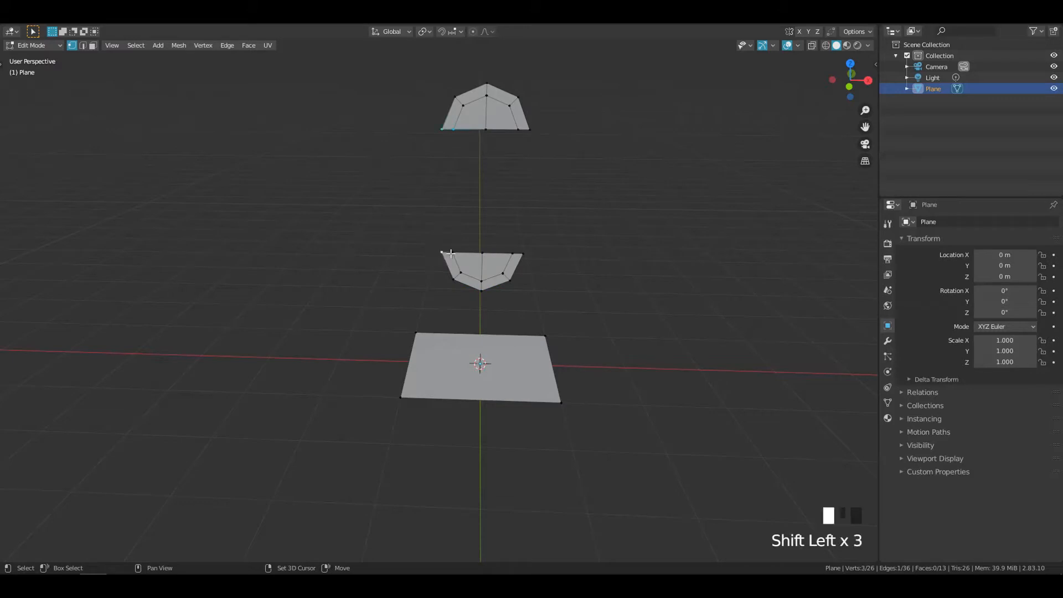
{"action": "key", "text": "f"}
{"action": "left_click_drag", "start_coordinate": [420, 114], "coordinate": [451, 298], "text": "ctrl"}
{"action": "key", "text": "f"}
{"action": "key", "text": "f"}
{"action": "key", "text": "f"}
{"action": "key", "text": "f"}
{"action": "middle_click_drag", "start_coordinate": [582, 171], "coordinate": [444, 120]}
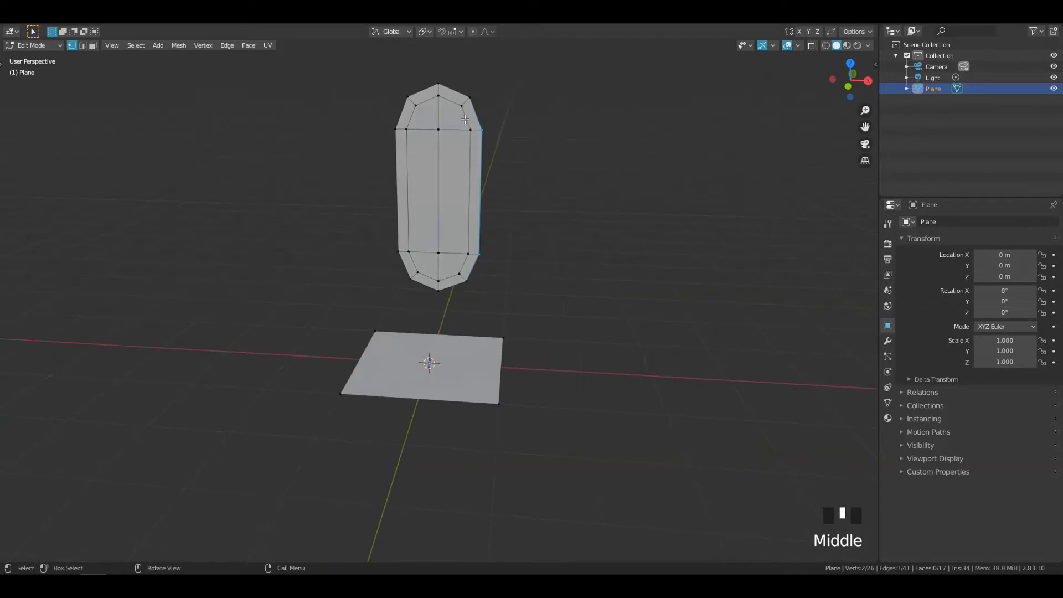
{"action": "left_click", "coordinate": [464, 111]}
{"action": "double_click", "coordinate": [445, 105], "text": "shift"}
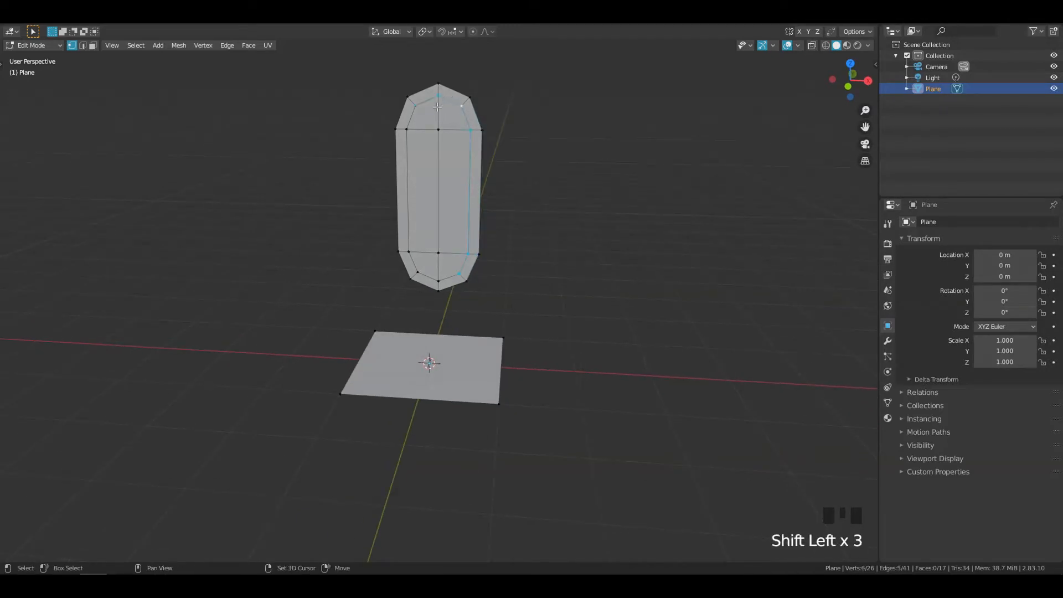
{"action": "double_click", "coordinate": [444, 271], "text": "shift"}
{"action": "middle_click_drag", "start_coordinate": [496, 192], "coordinate": [510, 204], "text": "shift"}
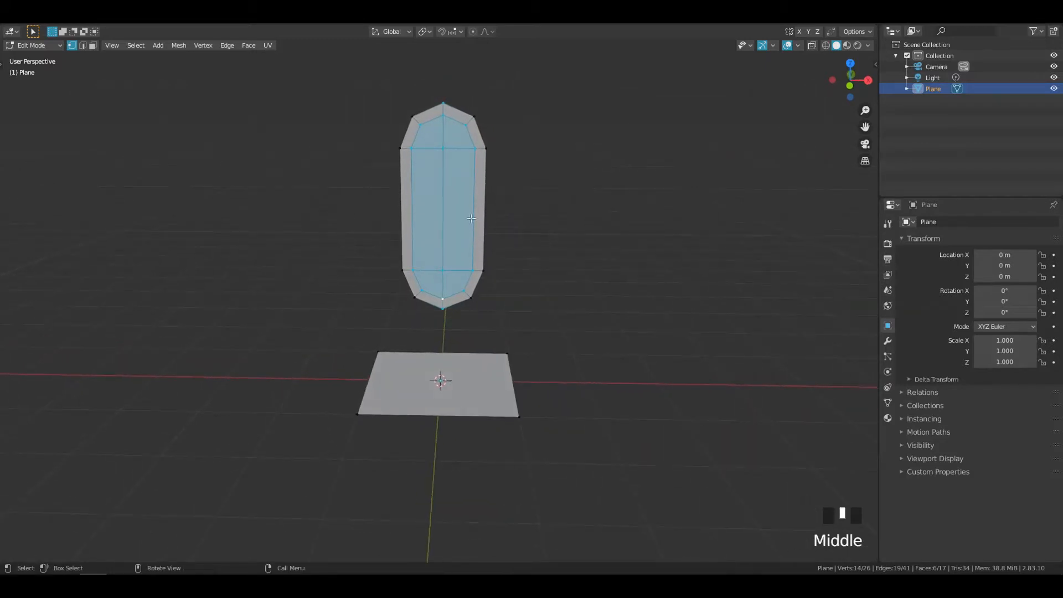
{"action": "key", "text": "ctrl+z"}
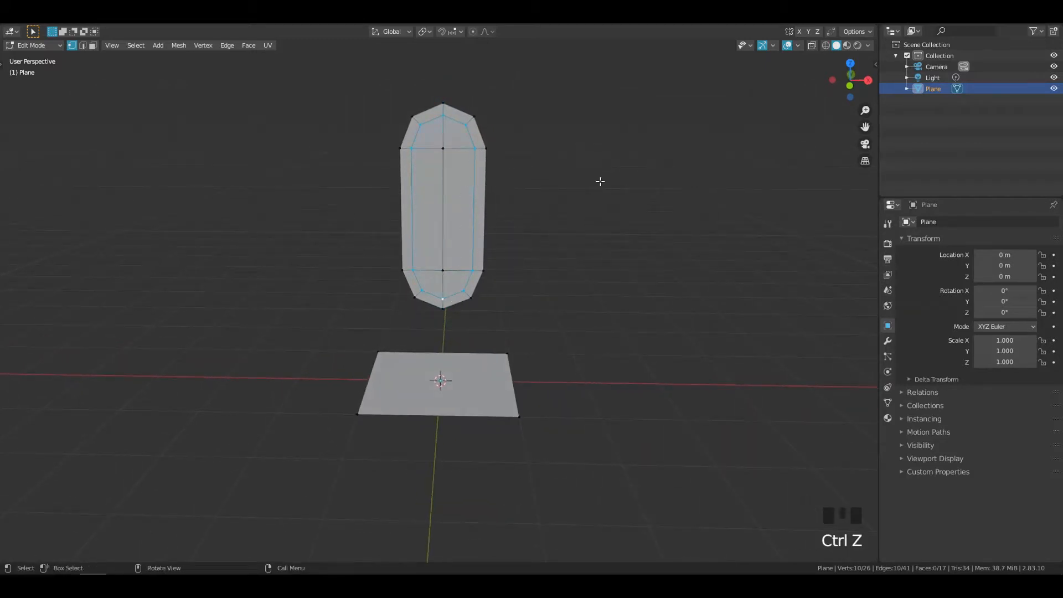
Delete the two central vertices of the capsule to open it into an elongated ring
{"action": "left_click", "coordinate": [442, 148]}
{"action": "left_click", "coordinate": [443, 265], "text": "shift"}
{"action": "key", "text": "x"}
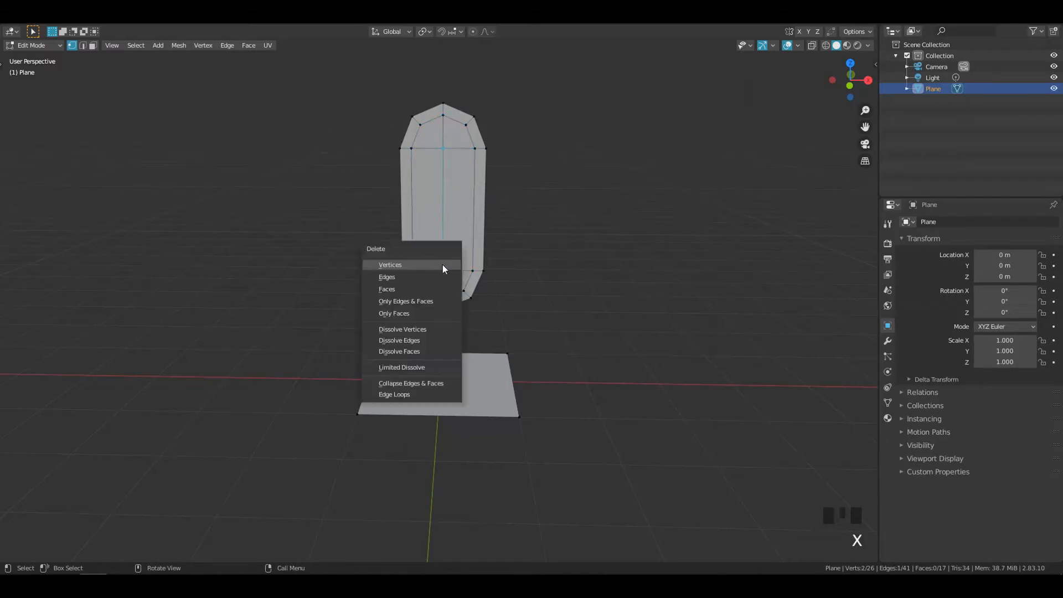
{"action": "left_click", "coordinate": [443, 265]}
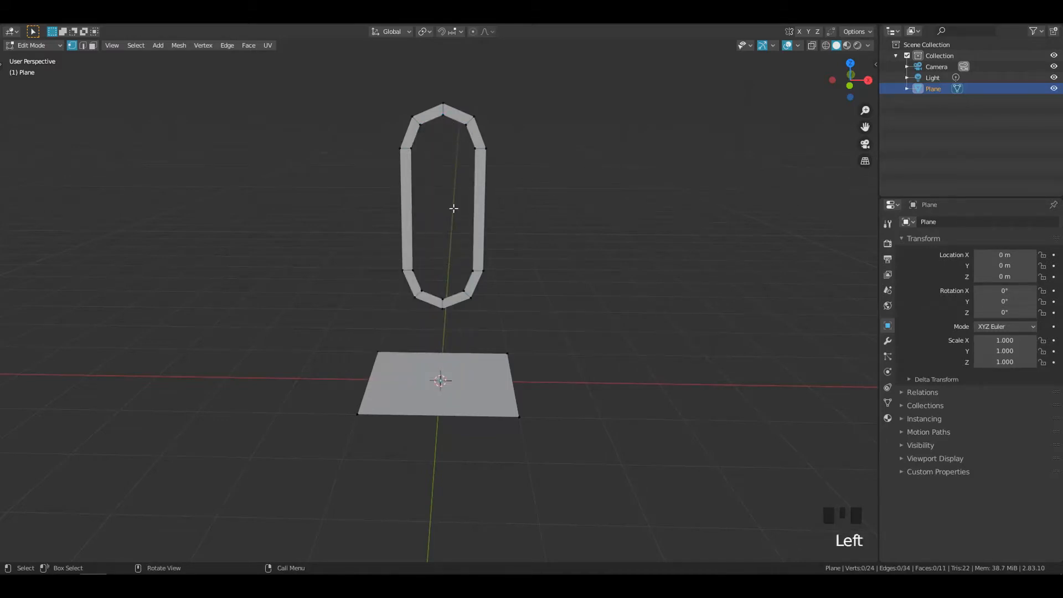
Place the 3D cursor midway between the top and bottom inner vertices of the ring
{"action": "left_click", "coordinate": [443, 299], "text": "shift"}
{"action": "key", "text": "shift+s"}
{"action": "left_click", "coordinate": [508, 150]}
Scale the ring's inner edge loop to about 0.84 around the 3D cursor, excluding the Y axis
{"action": "double_click", "coordinate": [469, 140]}
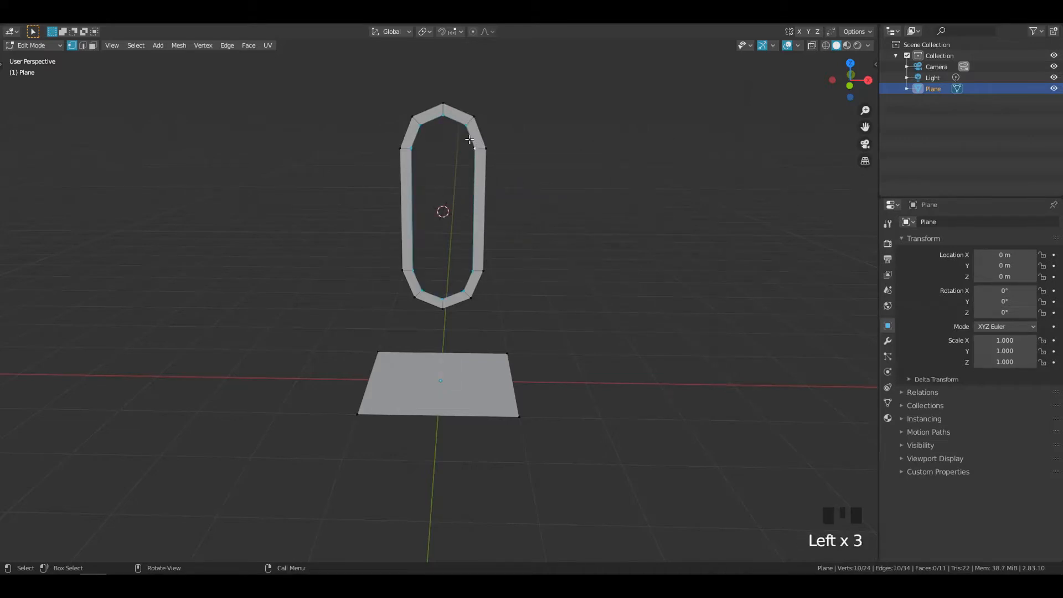
{"action": "key", "text": "alt+button4"}
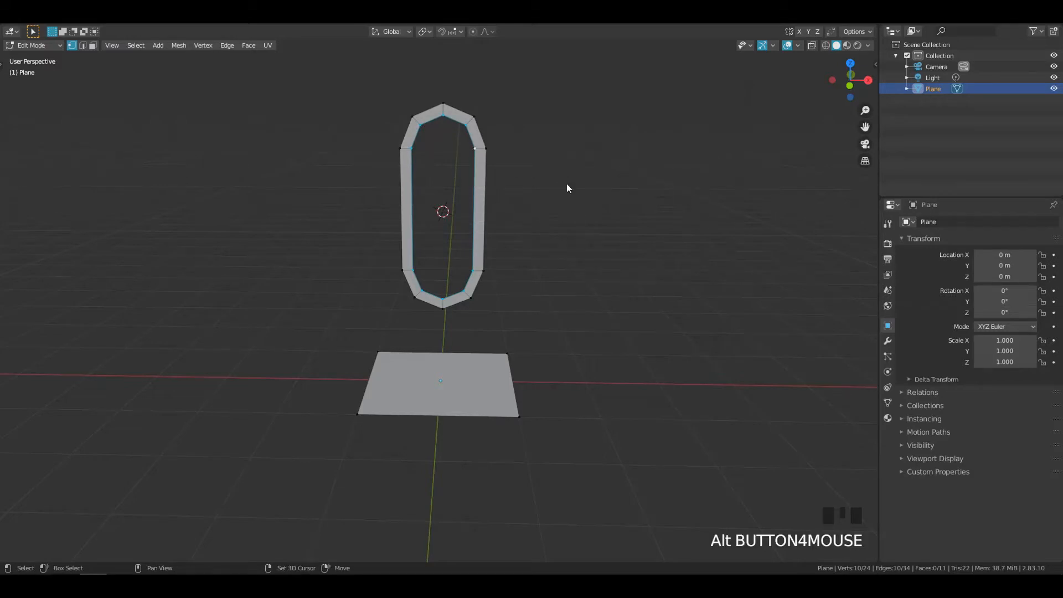
{"action": "key", "text": "shift+button4"}
{"action": "left_click", "coordinate": [427, 76]}
{"action": "key", "text": "s"}
{"action": "key", "text": "shift+y"}
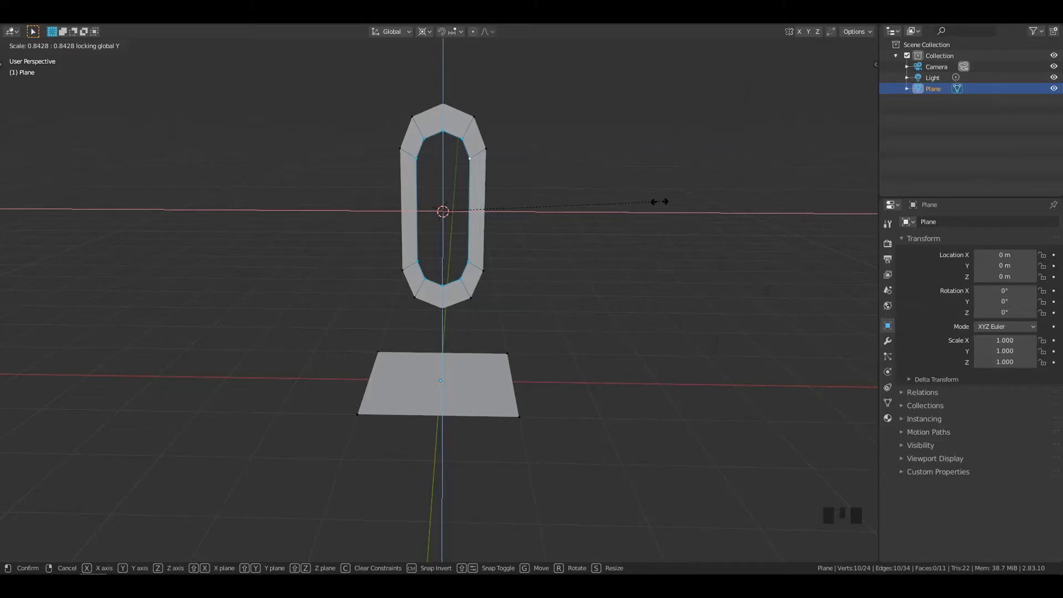
{"action": "left_click", "coordinate": [659, 201]}
Cut the plane through its centre along Y and delete the negative-X half of the plane and ring
{"action": "middle_click_drag", "start_coordinate": [558, 244], "coordinate": [518, 260]}
{"action": "middle_click_drag", "start_coordinate": [454, 292], "coordinate": [434, 306], "text": "shift"}
{"action": "key", "text": "ctrl+r"}
{"action": "left_click", "coordinate": [427, 315]}
{"action": "right_click", "coordinate": [428, 312]}
{"action": "left_click_drag", "start_coordinate": [352, 88], "coordinate": [453, 401]}
{"action": "key", "text": "x"}
{"action": "left_click", "coordinate": [563, 255]}
{"action": "middle_click_drag", "start_coordinate": [565, 251], "coordinate": [579, 225], "text": "shift"}
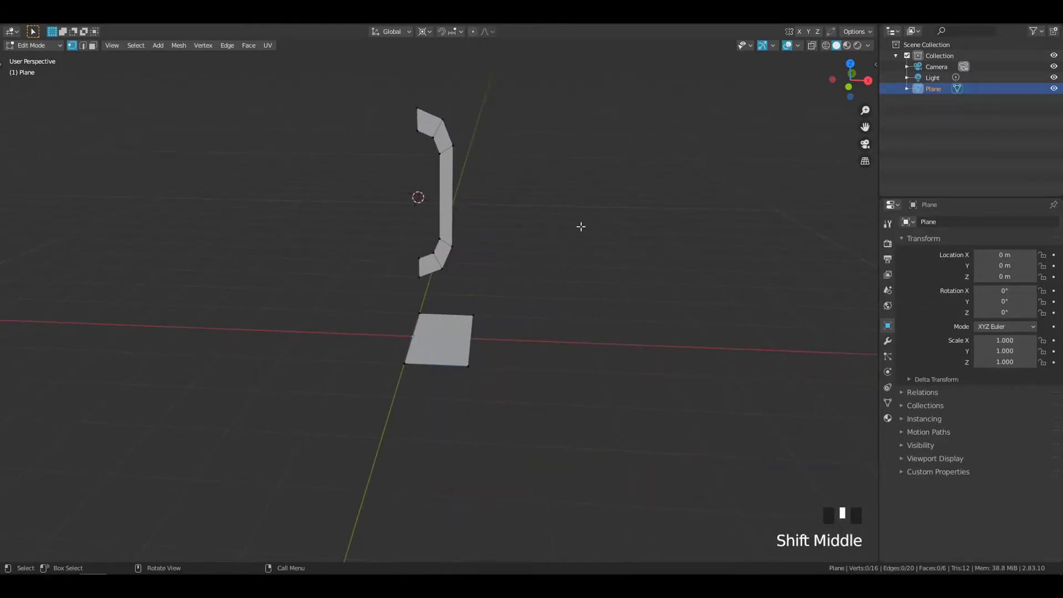
Mirror the remaining half across X in Object Mode and show the modifier's settings
{"action": "key", "text": "Tab"}
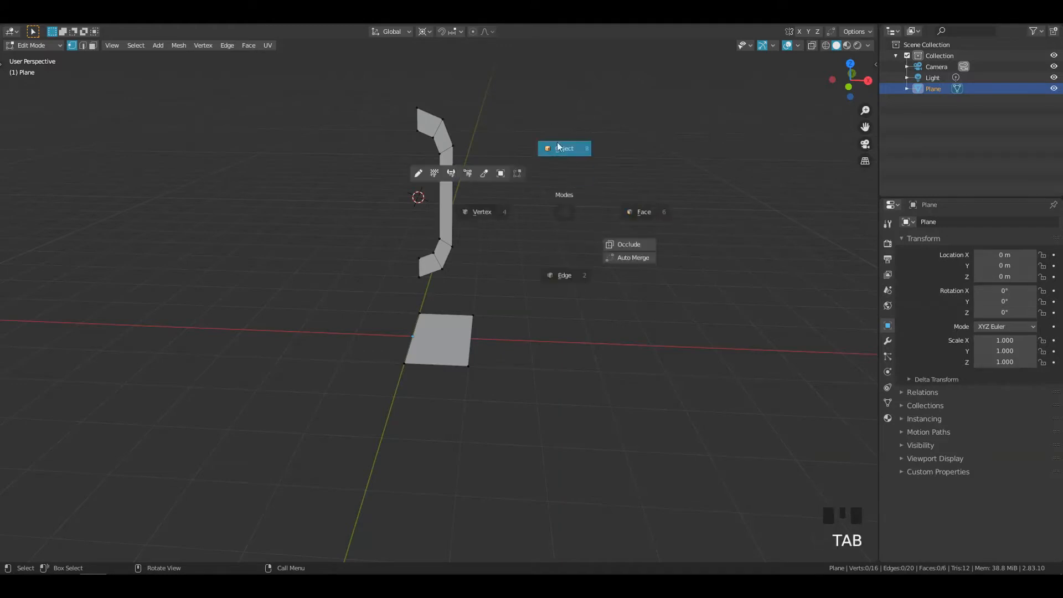
{"action": "left_click", "coordinate": [551, 114]}
{"action": "key", "text": "shift+alt+x"}
{"action": "middle_click_drag", "start_coordinate": [509, 270], "coordinate": [893, 341], "text": "ctrl"}
{"action": "left_click", "coordinate": [889, 341]}
{"action": "mouse_move", "coordinate": [566, 253]}
{"action": "middle_mouse_down", "text": "ctrl"}
{"action": "mouse_move", "coordinate": [517, 230]}
{"action": "mouse_move", "coordinate": [567, 268]}
{"action": "middle_mouse_up", "text": "ctrl"}
Add a lengthwise loop cut to the base plane and align it along X with the ring's lower outer vertex using vertex snapping
{"action": "key", "text": "Tab"}
{"action": "middle_click_drag", "start_coordinate": [553, 178], "coordinate": [474, 351], "text": "shift"}
{"action": "key", "text": "ctrl+r"}
{"action": "left_click", "coordinate": [496, 379]}
{"action": "right_click", "coordinate": [495, 376]}
{"action": "key", "text": "shift+ctrl+Tab"}
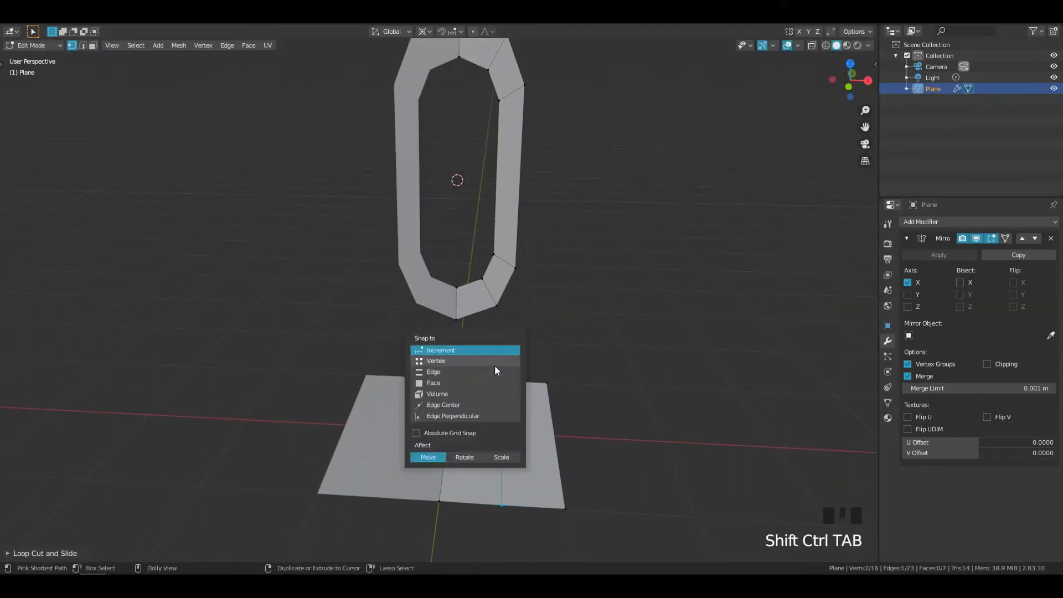
{"action": "left_click", "coordinate": [493, 362], "text": "shift"}
{"action": "key", "text": "g"}
{"action": "key", "text": "x"}
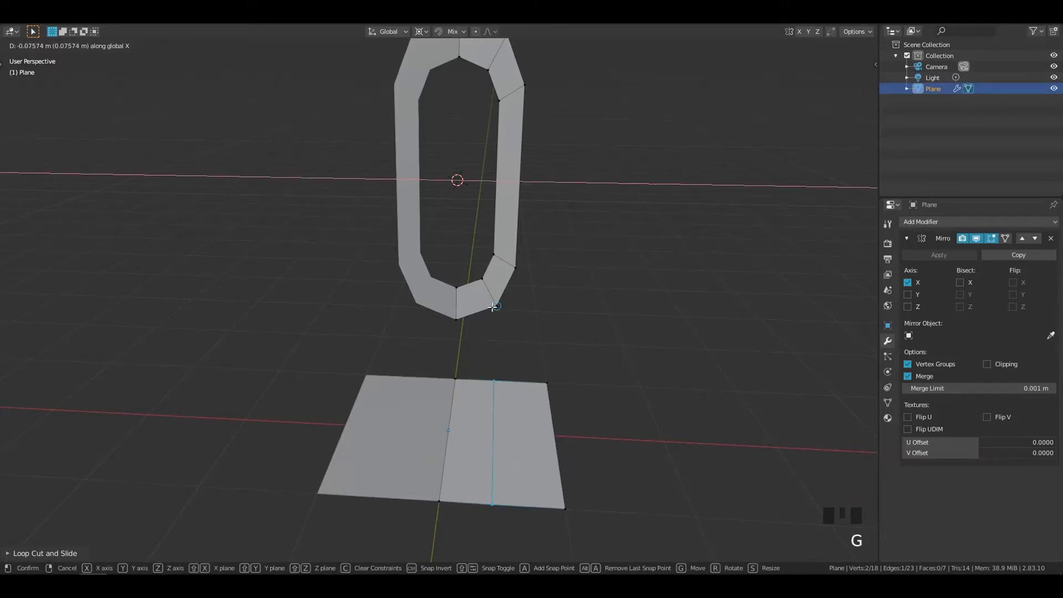
{"action": "left_click", "coordinate": [492, 307]}
Add a second lengthwise loop cut to the base plane and snap it along X to the ring's next outer corner
{"action": "key", "text": "ctrl+r"}
{"action": "left_click", "coordinate": [517, 378]}
{"action": "right_click", "coordinate": [517, 379]}
{"action": "key", "text": "g"}
{"action": "key", "text": "x"}
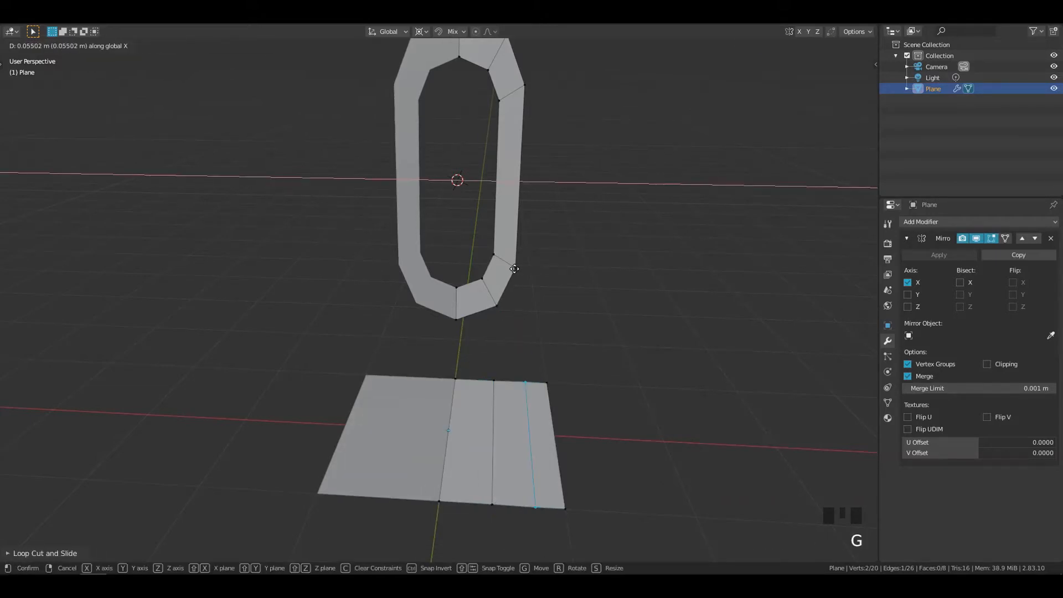
{"action": "left_click", "coordinate": [515, 268], "text": "ctrl"}
Fill the faces joining the ring's lower outer edges to the back edge of the base plane
{"action": "left_click", "coordinate": [457, 320]}
{"action": "left_click", "coordinate": [497, 306], "text": "shift"}
{"action": "left_click", "coordinate": [503, 377], "text": "shift"}
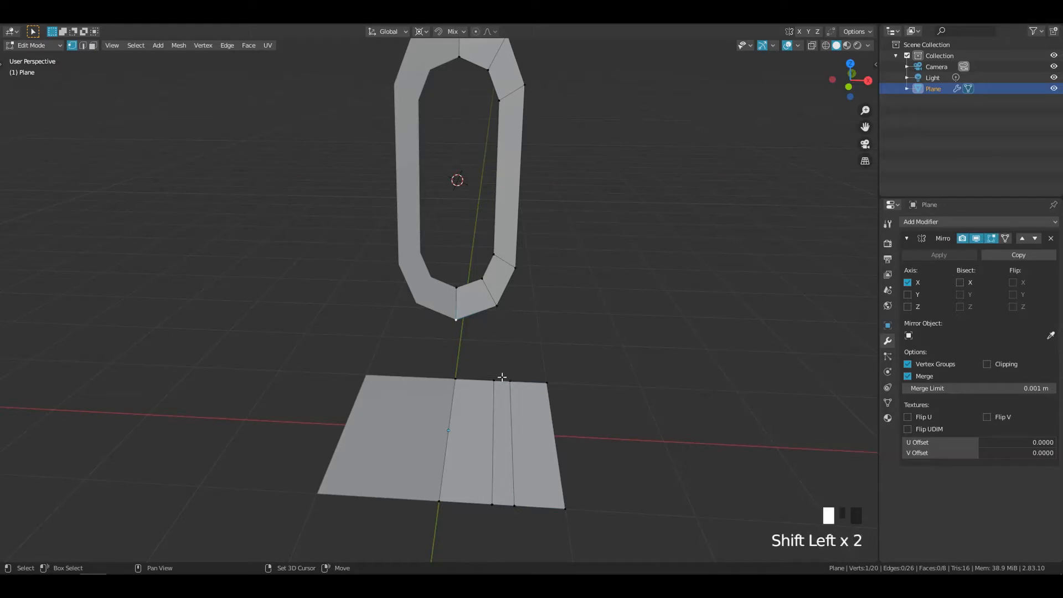
{"action": "key", "text": "ctrl+z"}
{"action": "left_click", "coordinate": [497, 310], "text": "shift"}
{"action": "key", "text": "f"}
{"action": "left_click", "coordinate": [516, 268]}
{"action": "left_click", "coordinate": [510, 381], "text": "shift"}
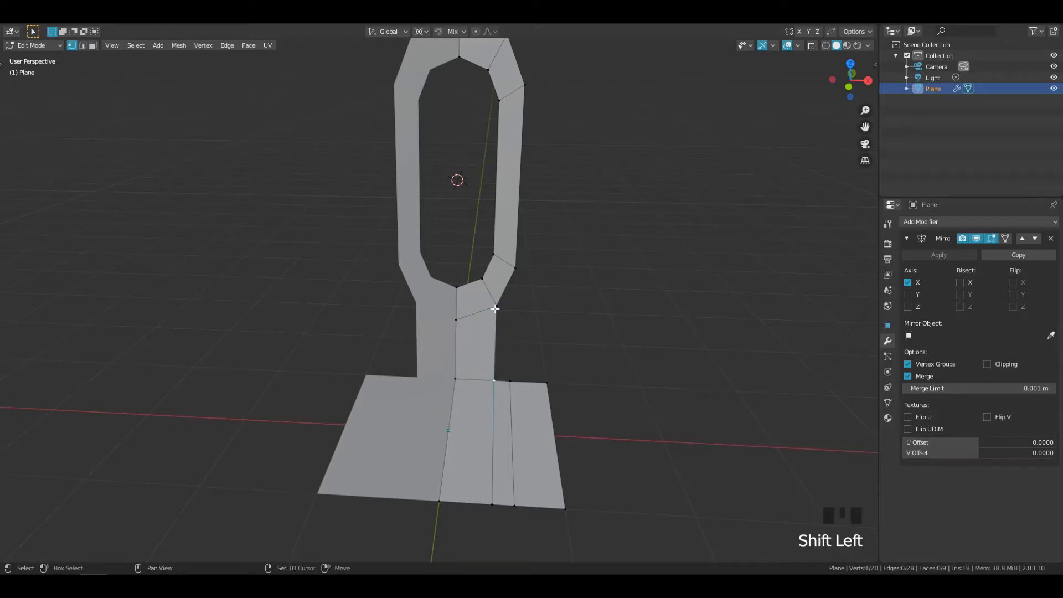
{"action": "key", "text": "f"}
Extrude the upright's lower outer vertical edge outward to the base plane's back corner and clean up the duplicate geometry
{"action": "key", "text": "e"}
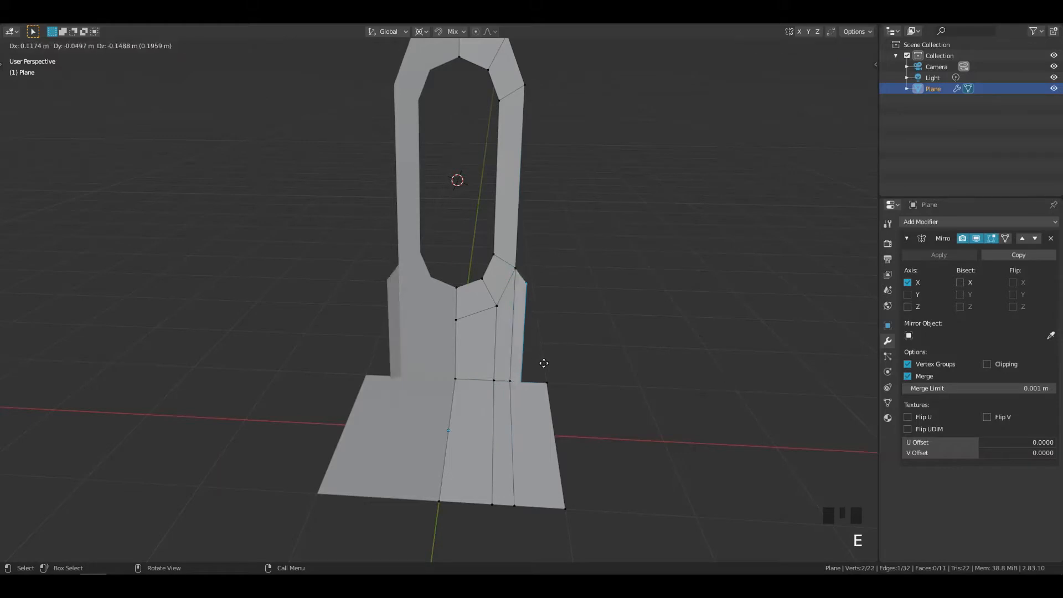
{"action": "left_click", "coordinate": [575, 330]}
{"action": "key", "text": "3"}
{"action": "middle_click_drag", "start_coordinate": [563, 330], "coordinate": [567, 299], "text": "shift"}
Move the outer side vertices of the upright panel and base plane outward along X to widen the piece
{"action": "left_click_drag", "start_coordinate": [546, 246], "coordinate": [571, 422]}
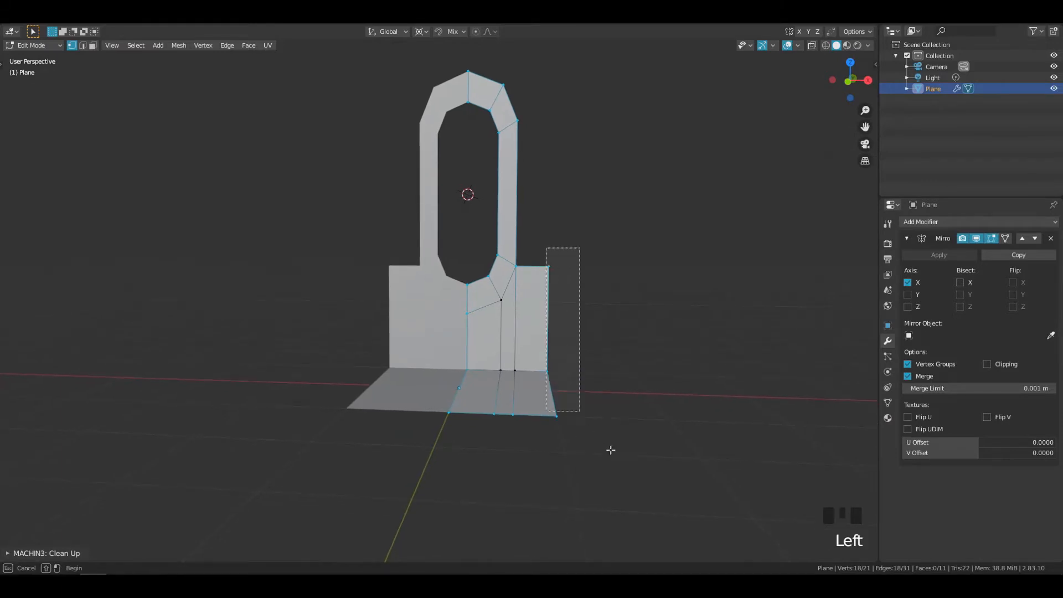
{"action": "key", "text": "g"}
{"action": "key", "text": "x"}
{"action": "left_click", "coordinate": [594, 345]}
{"action": "middle_click_drag", "start_coordinate": [595, 345], "coordinate": [529, 192]}
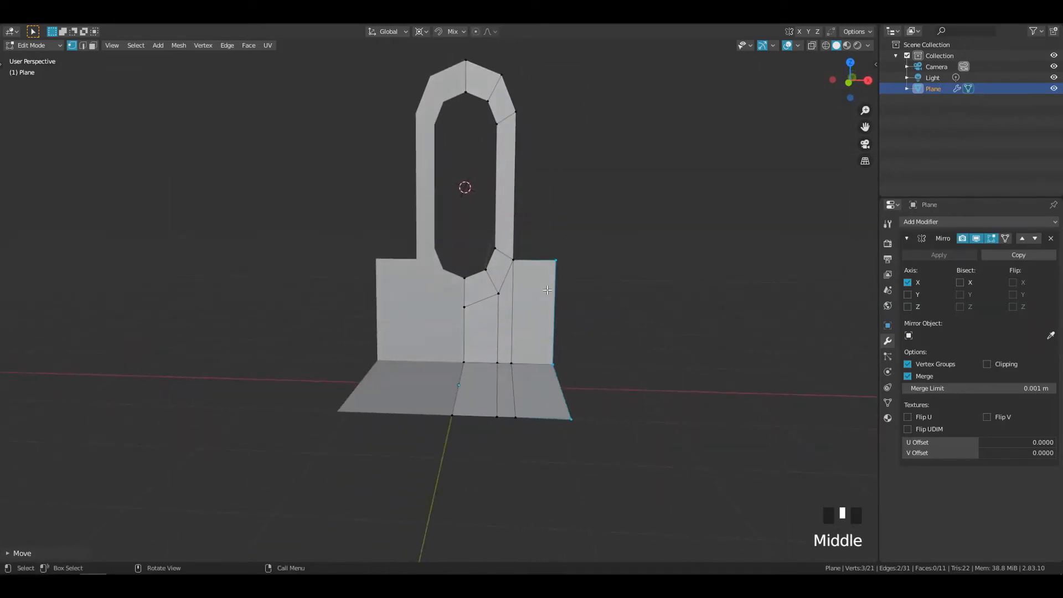
Add a level 2 subdivision surface to the piece in Object Mode and shade it smooth
{"action": "key", "text": "Tab"}
{"action": "key", "text": "ctrl+2"}
{"action": "right_click", "coordinate": [523, 244]}
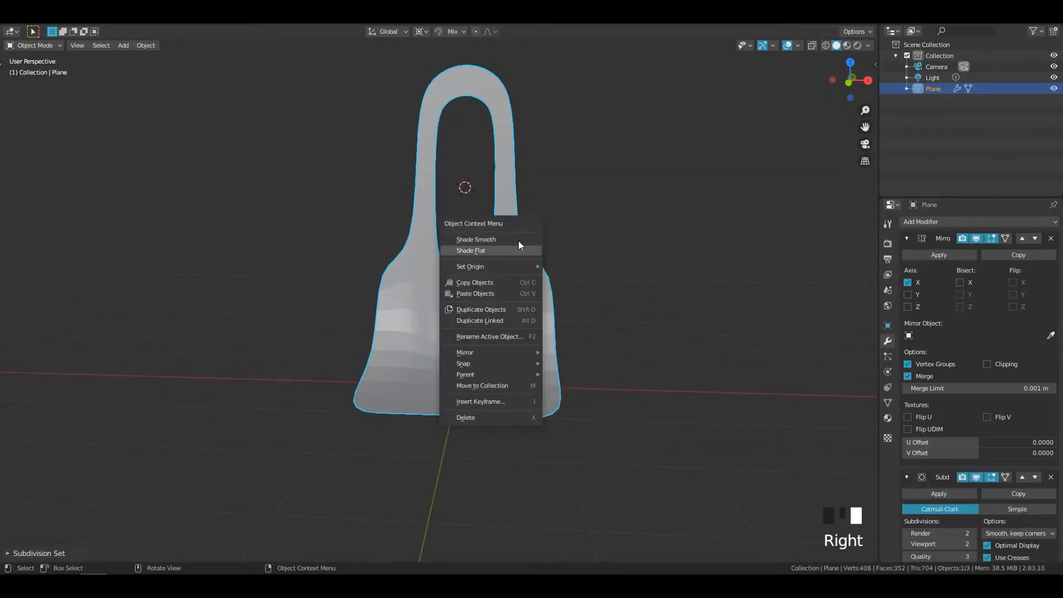
{"action": "middle_click_drag", "start_coordinate": [530, 243], "coordinate": [468, 245]}
Tighten the bend between upright and base with one loop cut close to it on each side
{"action": "key", "text": "Tab"}
{"action": "key", "text": "ctrl+r"}
{"action": "left_click", "coordinate": [451, 397]}
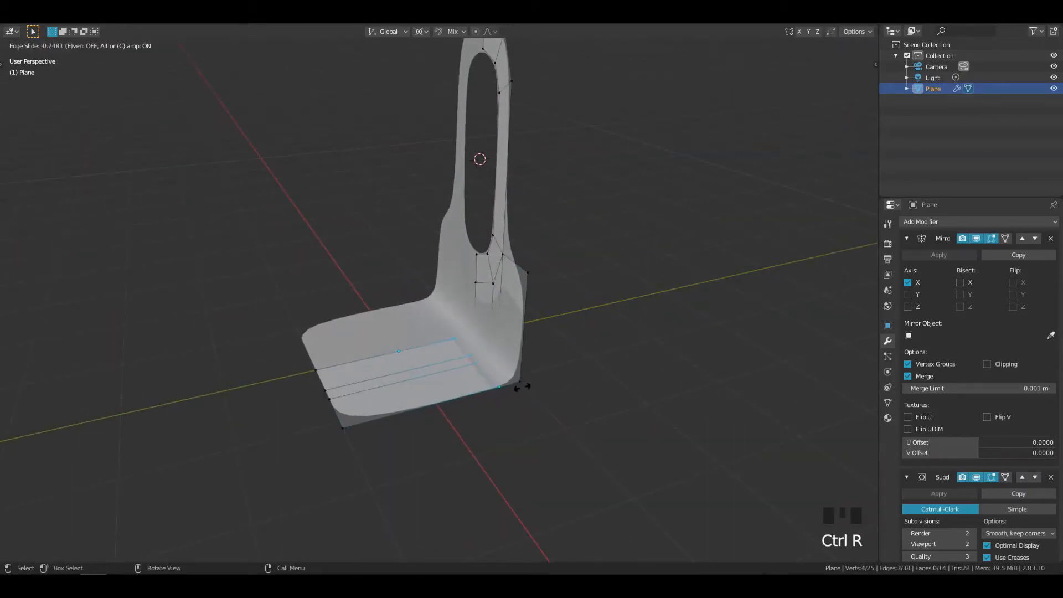
{"action": "left_click", "coordinate": [527, 386]}
{"action": "key", "text": "ctrl+r"}
{"action": "left_click", "coordinate": [525, 363]}
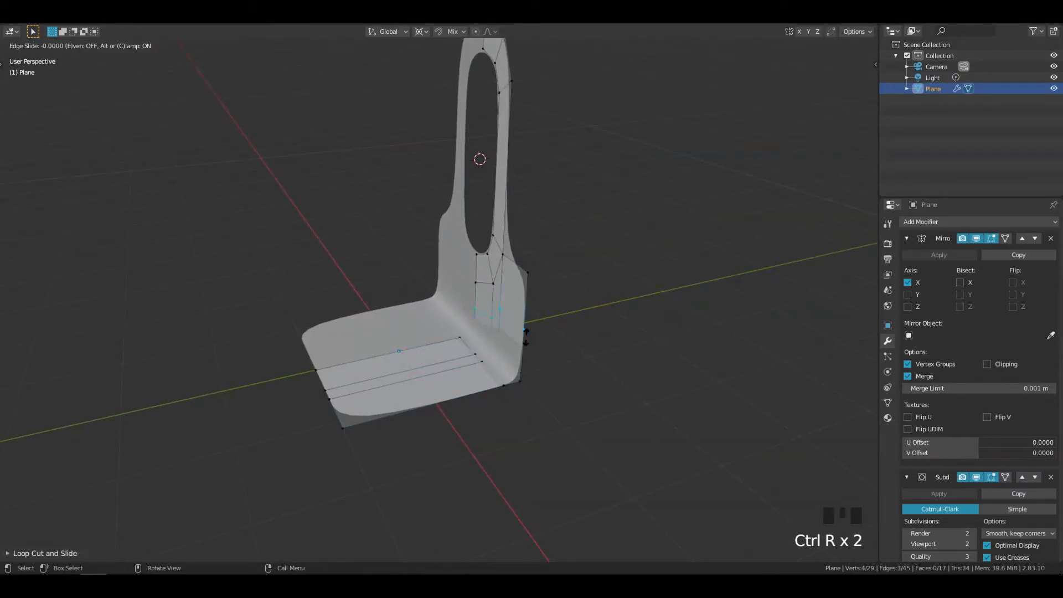
{"action": "left_click", "coordinate": [533, 365]}
{"action": "key", "text": "alt+a"}
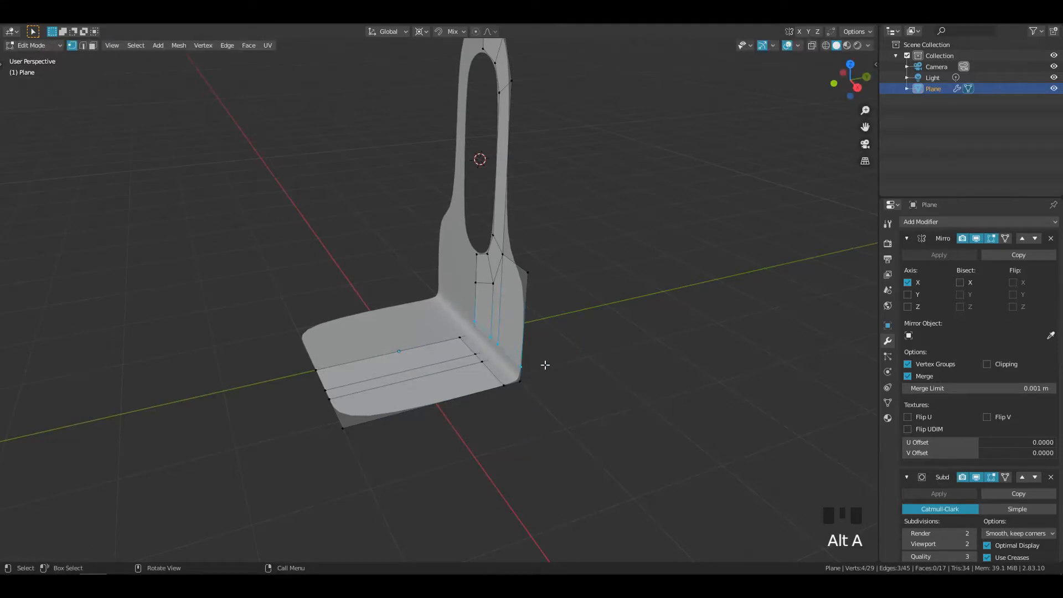
Add a loop cut close to the base plane's front edge with the modifiers hidden, and show the modifiers again
{"action": "key", "text": "alt+button4"}
{"action": "left_click", "coordinate": [556, 295]}
{"action": "middle_click_drag", "start_coordinate": [553, 295], "coordinate": [487, 310], "text": "ctrl"}
{"action": "key", "text": "ctrl+r"}
{"action": "left_click", "coordinate": [472, 381]}
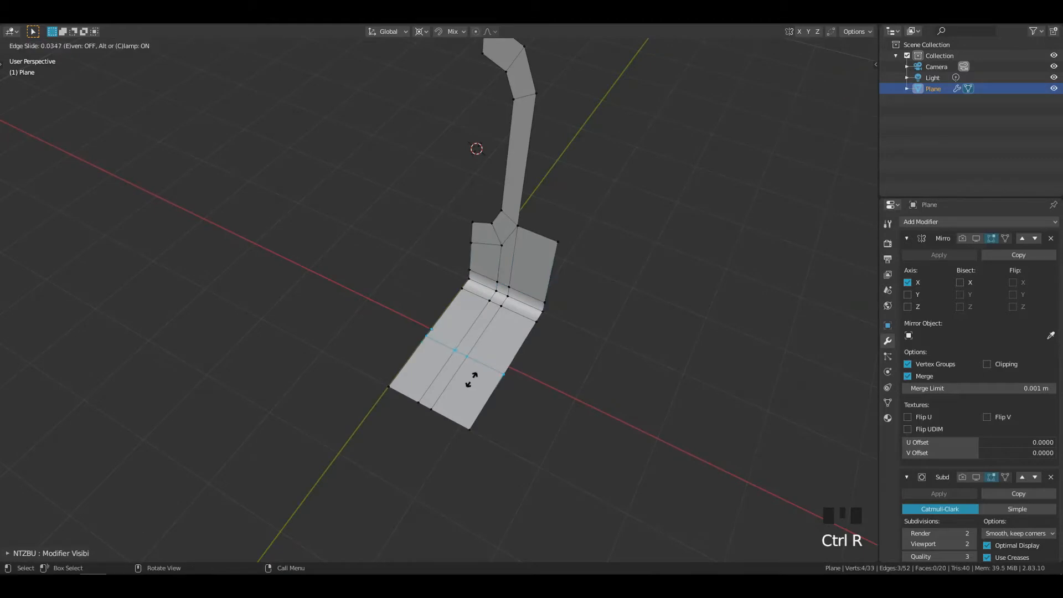
{"action": "left_click", "coordinate": [451, 425]}
{"action": "middle_click_drag", "start_coordinate": [510, 387], "coordinate": [553, 346]}
{"action": "key", "text": "alt+button4"}
{"action": "left_click", "coordinate": [521, 266]}
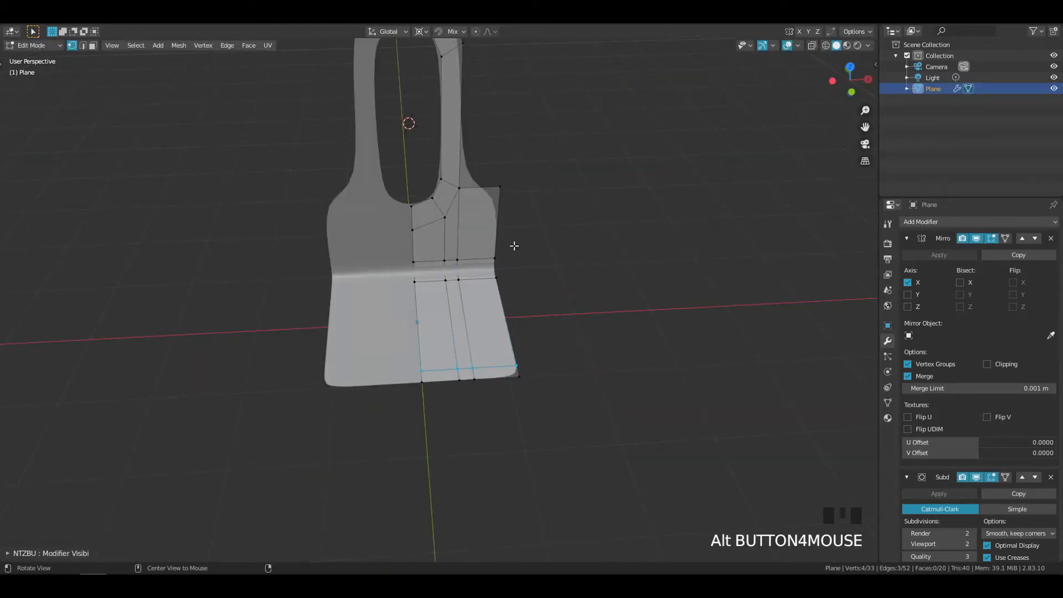
Add a loop cut close to the outer side edge along base and upright, with an edge slide of about -0.48
{"action": "key", "text": "ctrl+r"}
{"action": "left_click", "coordinate": [492, 201]}
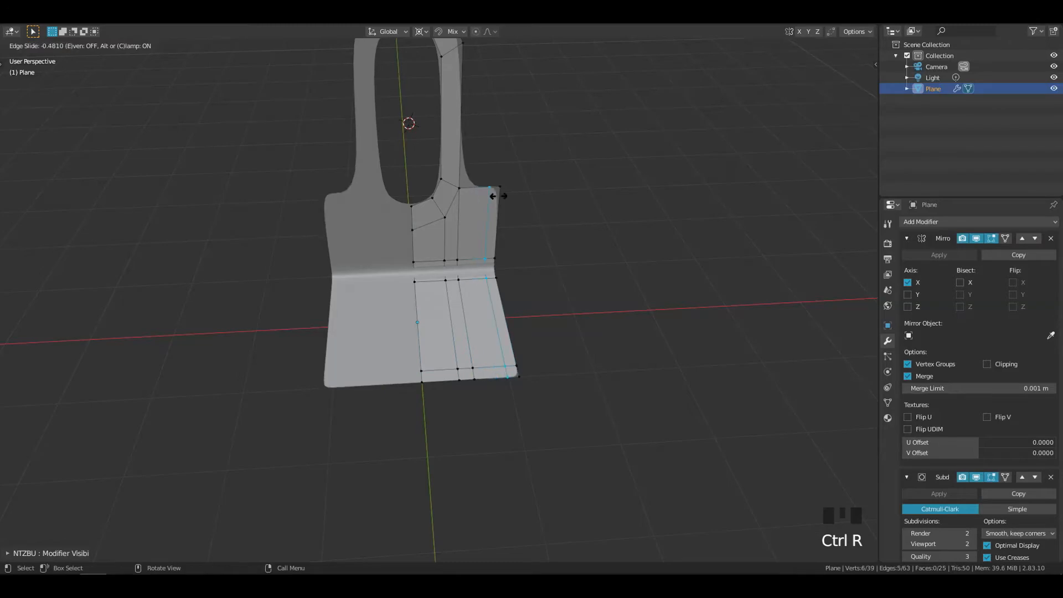
{"action": "left_click", "coordinate": [498, 196]}
{"action": "middle_click_drag", "start_coordinate": [517, 235], "coordinate": [525, 192]}
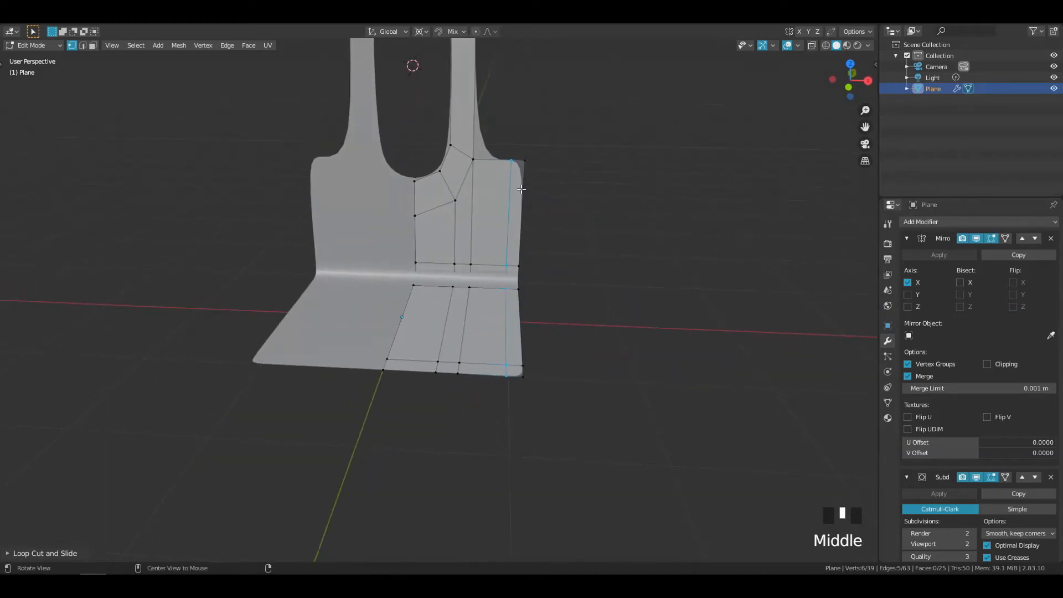
Add a loop cut just below the upright panel's upper edge with Even and Flipped on, sliding it about -0.78
{"action": "key", "text": "ctrl+r"}
{"action": "left_click", "coordinate": [519, 188]}
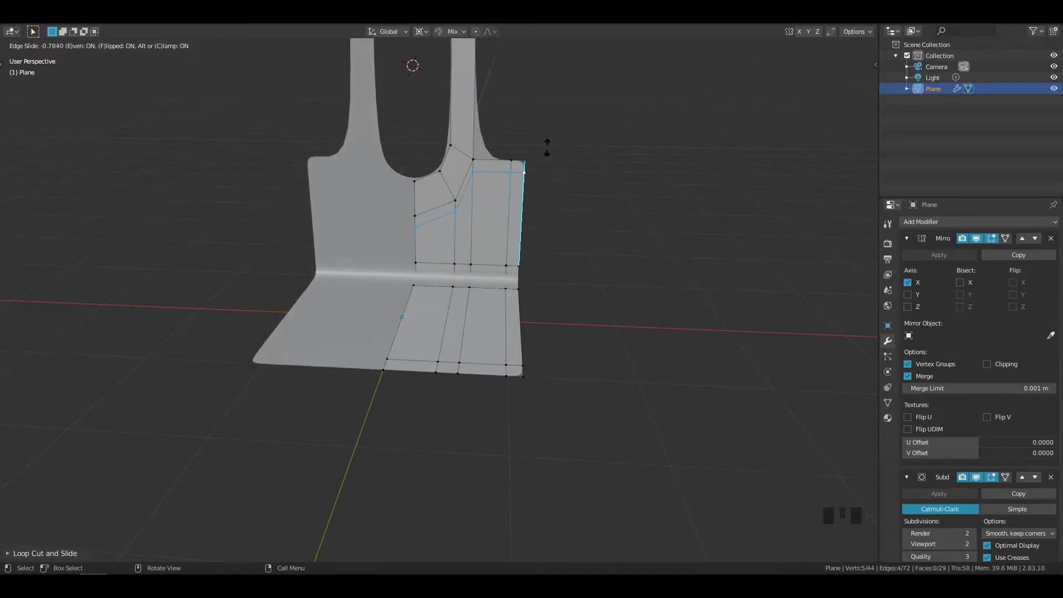
{"action": "left_click", "coordinate": [548, 151]}
{"action": "left_click", "coordinate": [572, 209]}
Merge the two inner vertices of the panel's upper support loop into the vertices directly above them
{"action": "middle_click_drag", "start_coordinate": [572, 209], "coordinate": [479, 157]}
{"action": "left_click", "coordinate": [479, 157]}
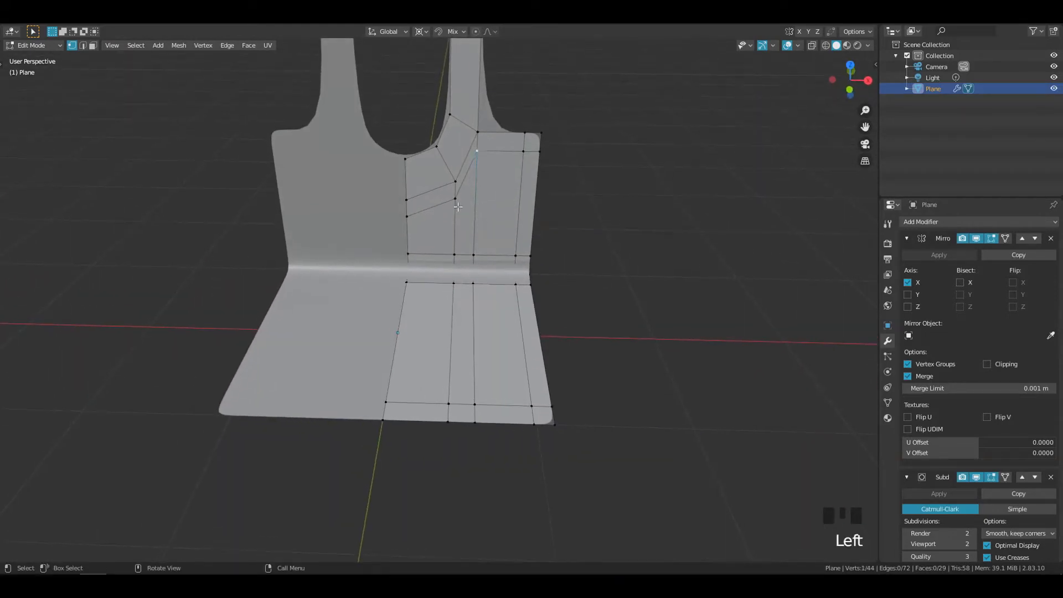
{"action": "left_click", "coordinate": [455, 182], "text": "shift"}
{"action": "left_click", "coordinate": [431, 210], "text": "shift"}
{"action": "left_click", "coordinate": [451, 205]}
{"action": "left_click", "coordinate": [408, 217], "text": "shift"}
{"action": "key", "text": "g"}
{"action": "left_click", "coordinate": [412, 178]}
{"action": "key", "text": "3"}
{"action": "double_click", "coordinate": [475, 154]}
{"action": "middle_click_drag", "start_coordinate": [484, 174], "coordinate": [476, 164]}
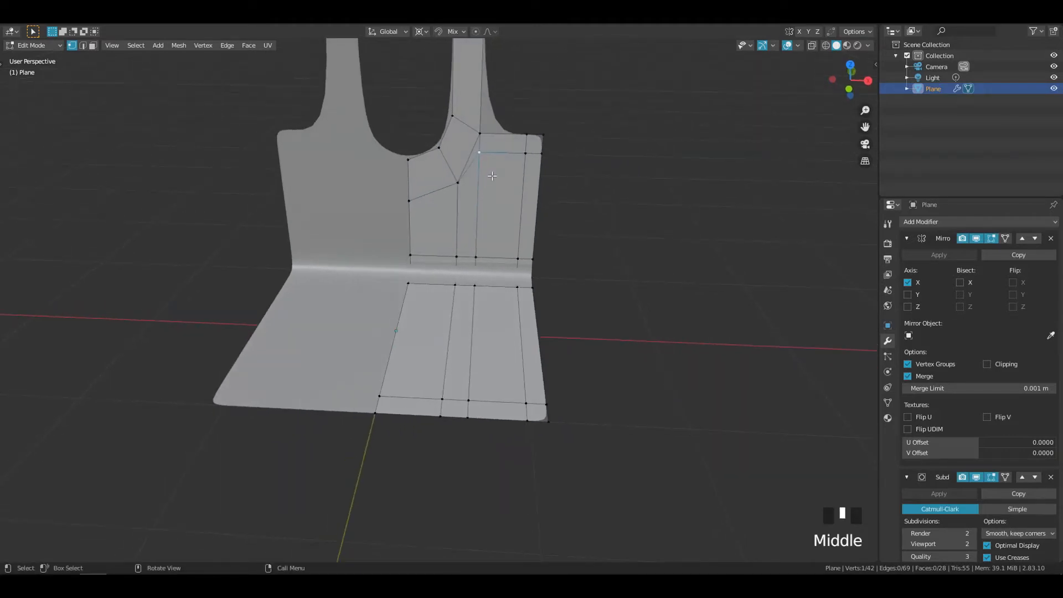
Dissolve the diagonal edge running from the panel's upper inner corner to the vertex below the ring
{"action": "key", "text": "Tab"}
{"action": "left_click", "coordinate": [467, 157]}
{"action": "key", "text": "x"}
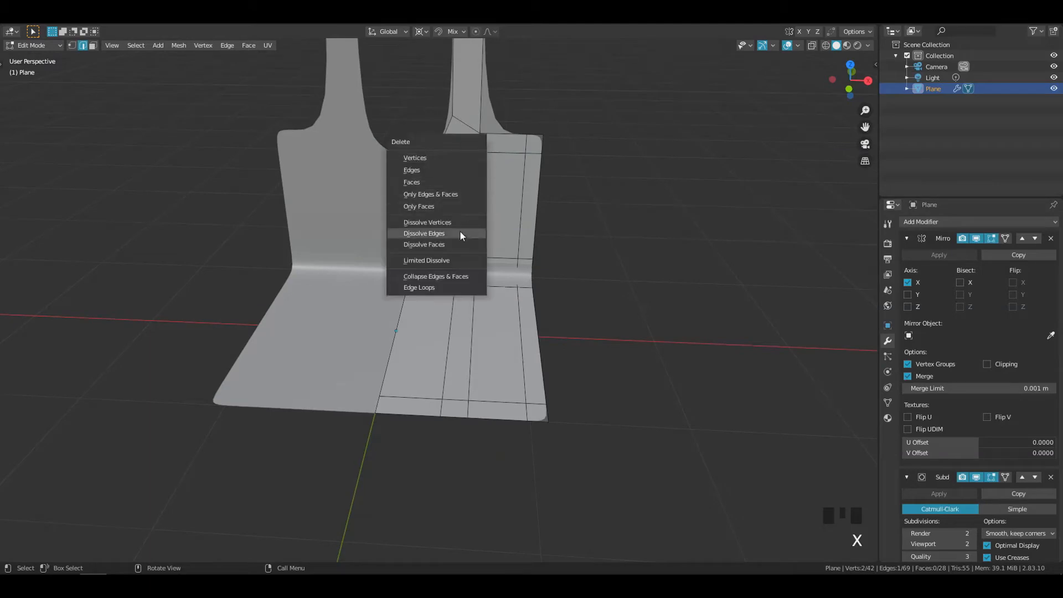
{"action": "left_click", "coordinate": [460, 231]}
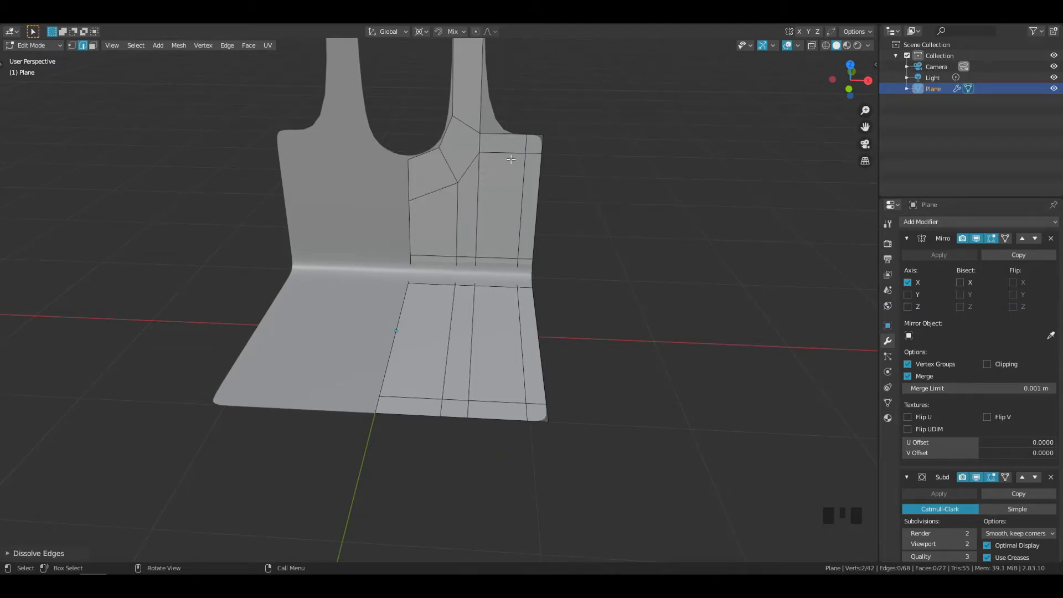
Connect the support loop's inner vertex to the ring's lower inner rim vertex and merge the neighbouring vertex below the ring into it
{"action": "key", "text": "ctrl+Tab"}
{"action": "left_click", "coordinate": [462, 164]}
{"action": "left_click", "coordinate": [462, 164], "text": "shift"}
{"action": "left_click", "coordinate": [440, 149], "text": "shift"}
{"action": "key", "text": "2"}
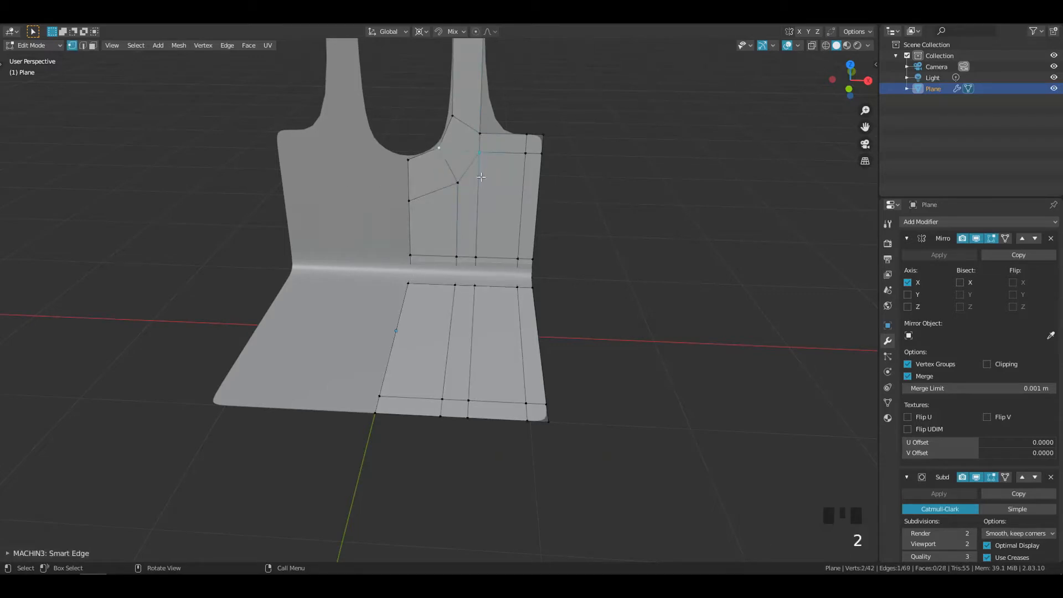
{"action": "left_click", "coordinate": [460, 182], "text": "shift"}
Merge the inner lengthwise column of vertices, from panel to base front edge, into the adjacent column and clean up the mesh
{"action": "left_click", "coordinate": [458, 260]}
{"action": "left_click", "coordinate": [442, 413], "text": "ctrl"}
{"action": "key", "text": "g"}
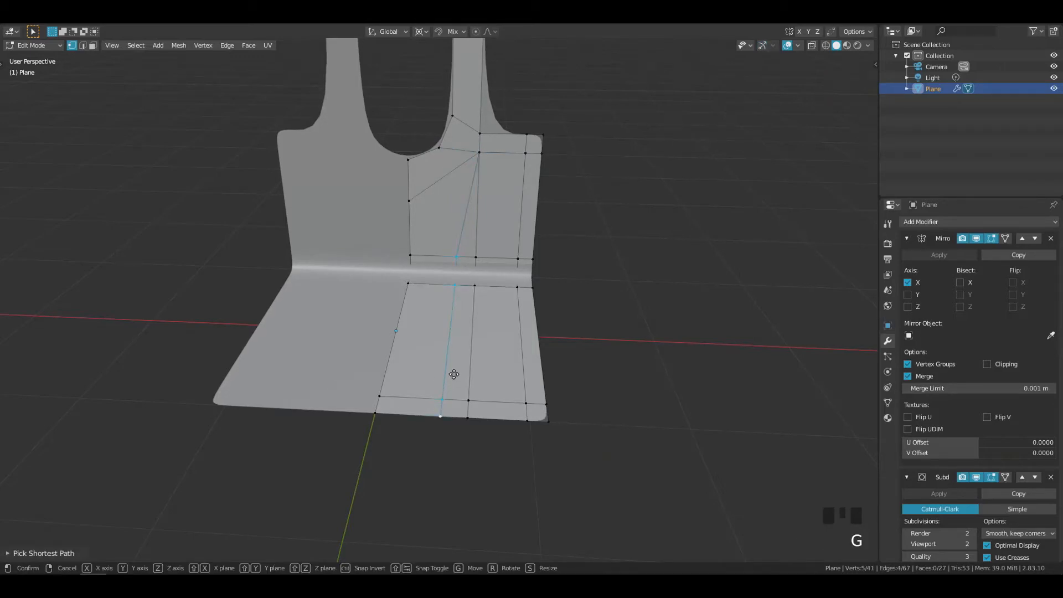
{"action": "key", "text": "Escape"}
{"action": "key", "text": "3"}
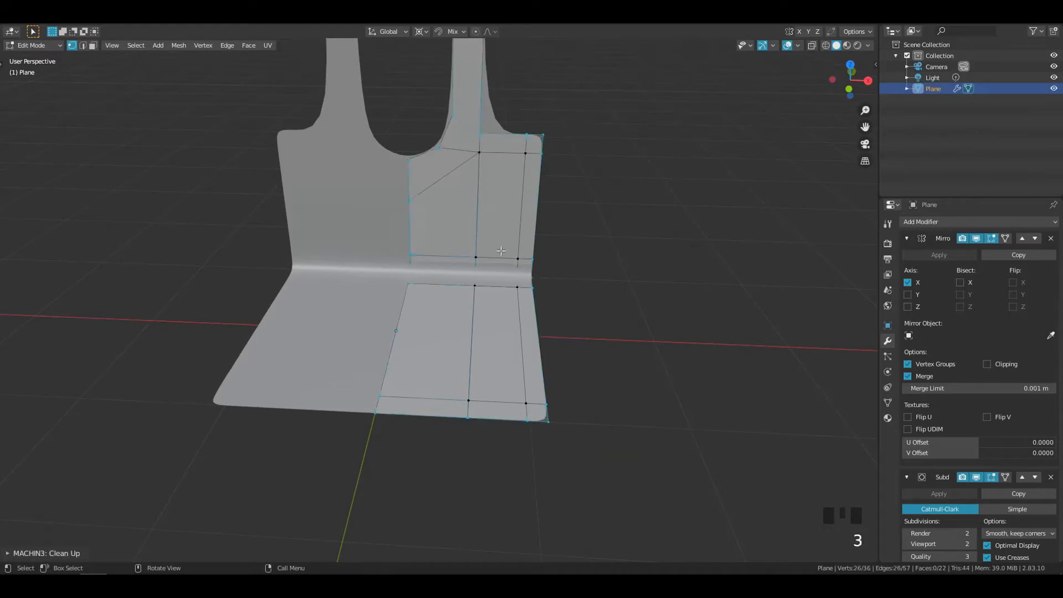
Slide the centre-line vertex under the ring upward along its edge by a factor of about 0.58
{"action": "left_click", "coordinate": [415, 203]}
{"action": "key", "text": "g"}
{"action": "key", "text": "g"}
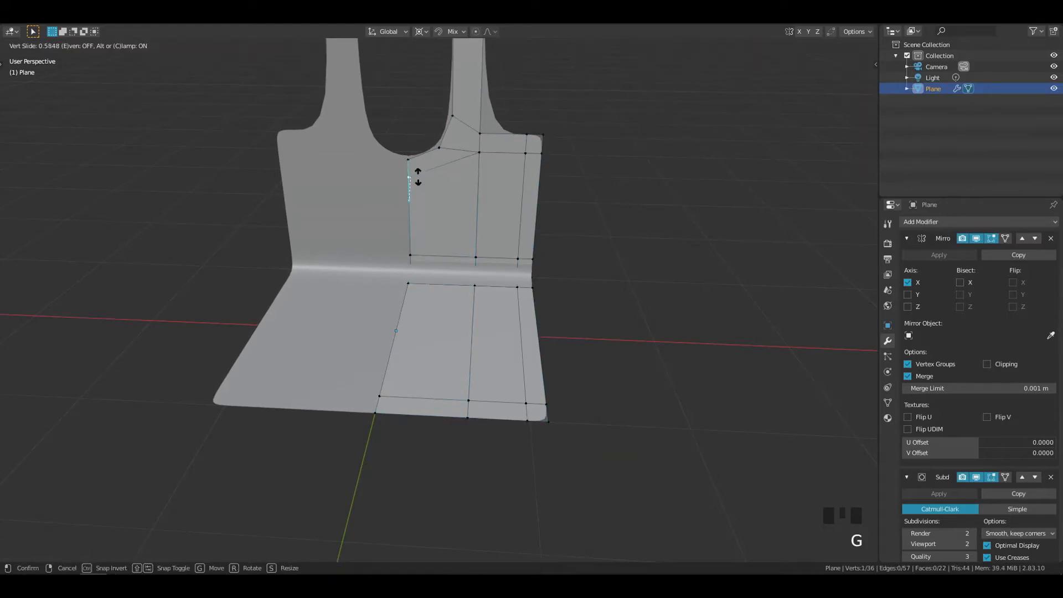
{"action": "left_click", "coordinate": [418, 177]}
{"action": "mouse_move", "coordinate": [502, 108]}
{"action": "middle_mouse_down", "text": "shift"}
{"action": "mouse_move", "coordinate": [518, 176]}
{"action": "mouse_move", "coordinate": [507, 127]}
{"action": "middle_mouse_up", "text": "shift"}
Add a horizontal loop cut across the lower part of the upright panel
{"action": "key", "text": "ctrl+r"}
{"action": "left_click", "coordinate": [475, 221]}
{"action": "left_click", "coordinate": [477, 235]}
{"action": "key", "text": "alt+a"}
{"action": "left_click", "coordinate": [477, 237]}
{"action": "key", "text": "g"}
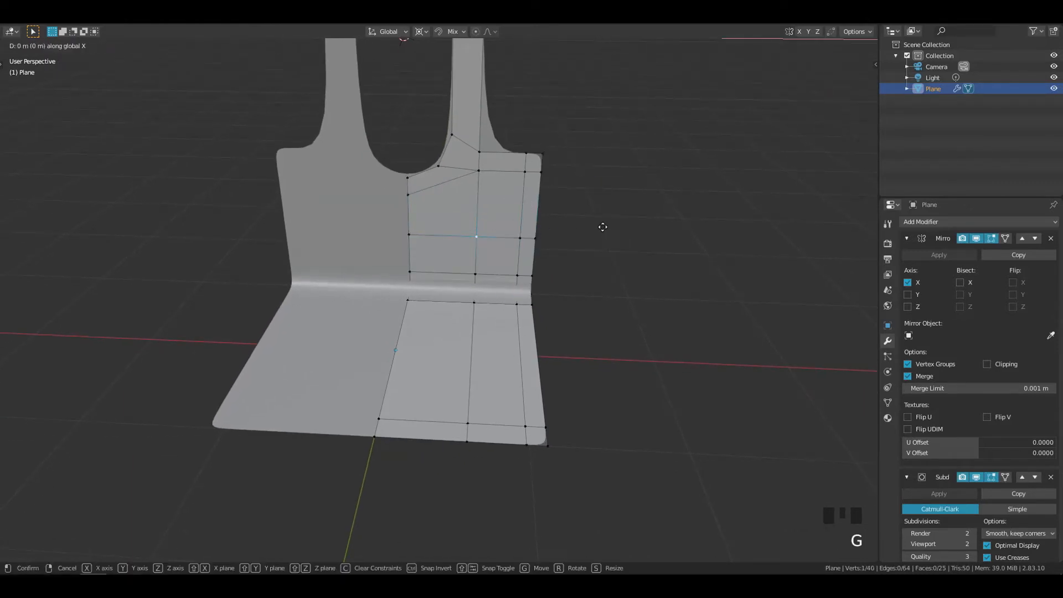
{"action": "right_click", "coordinate": [599, 227]}
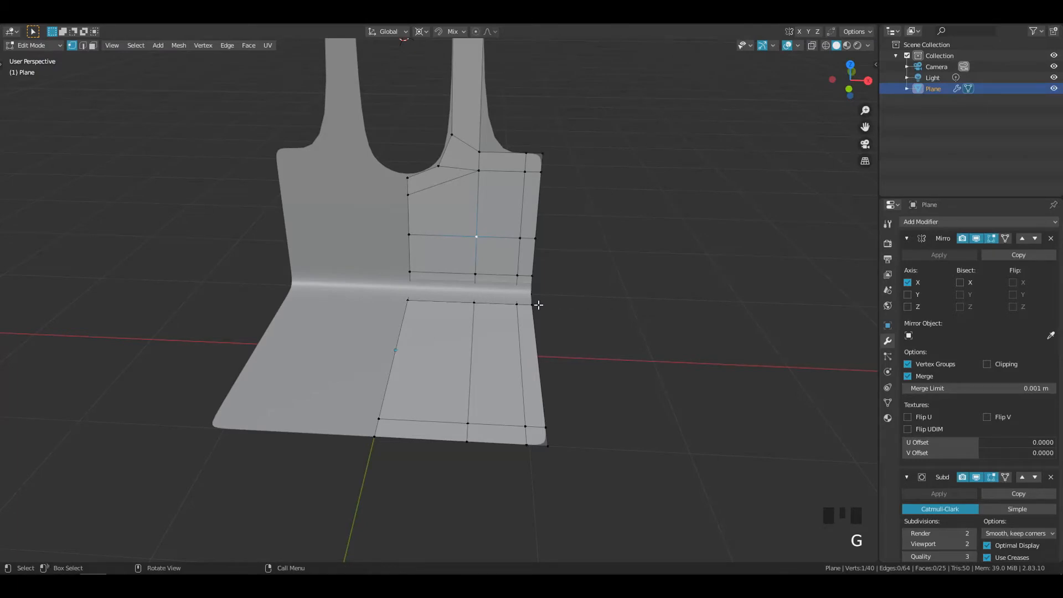
Raise the upright panel's horizontal loop along Z to about the panel's mid-height
{"action": "middle_click_drag", "start_coordinate": [491, 334], "coordinate": [557, 242]}
{"action": "double_click", "coordinate": [488, 215]}
{"action": "double_click", "coordinate": [488, 215]}
{"action": "key", "text": "g"}
{"action": "key", "text": "z"}
{"action": "left_click", "coordinate": [487, 207]}
Vertex-bevel the panel's middle intersection by about 0.341 m and round the result with LoopTools Circle
{"action": "left_click", "coordinate": [491, 198]}
{"action": "middle_click_drag", "start_coordinate": [518, 207], "coordinate": [535, 221]}
{"action": "key", "text": "ctrl+shift+b"}
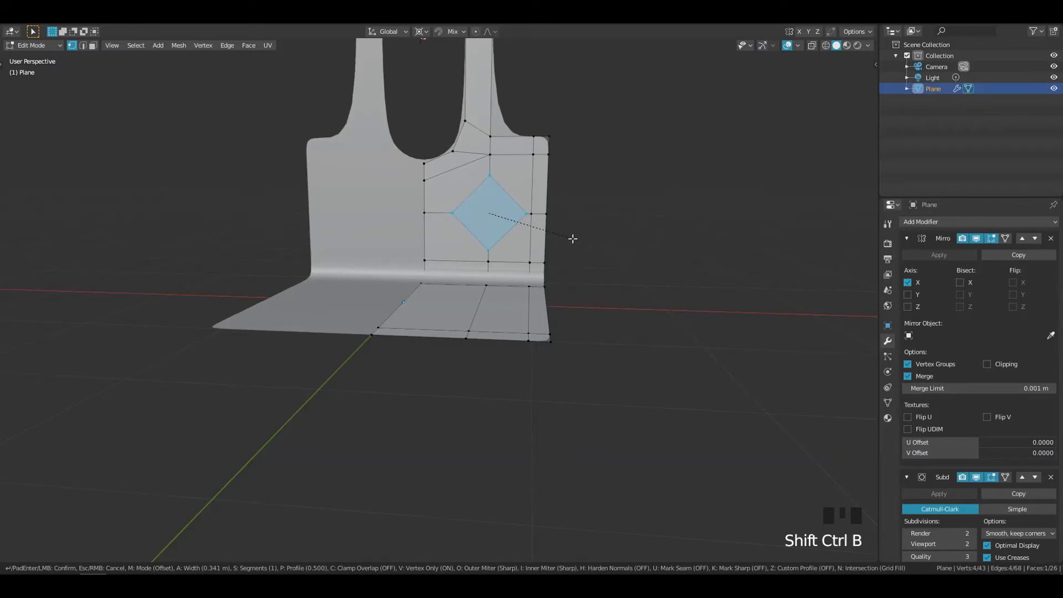
{"action": "left_click", "coordinate": [572, 239]}
{"action": "right_click", "coordinate": [557, 173]}
{"action": "mouse_move", "coordinate": [571, 173]}
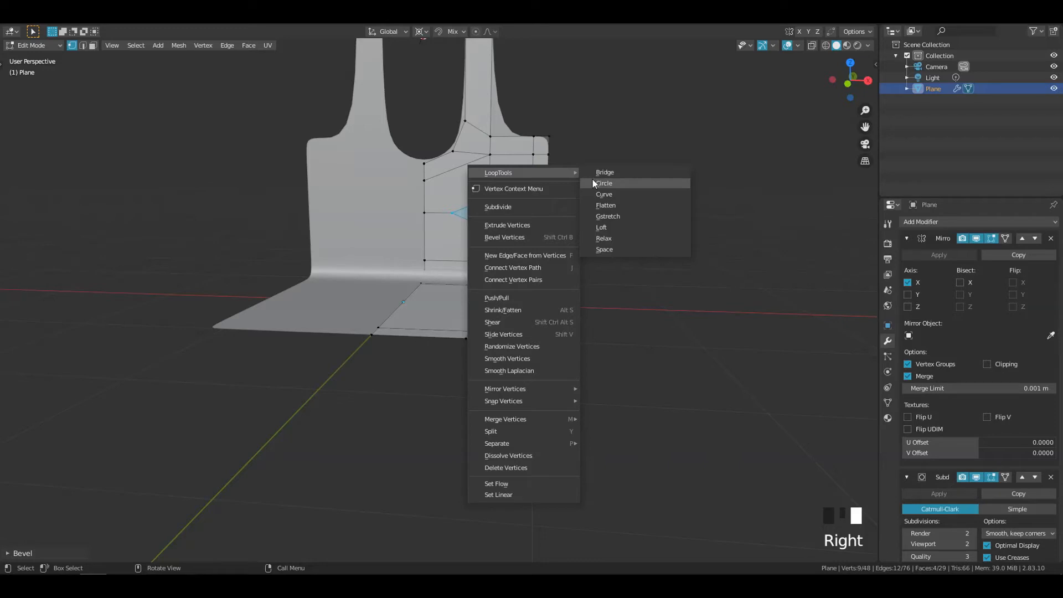
{"action": "left_click", "coordinate": [602, 183]}
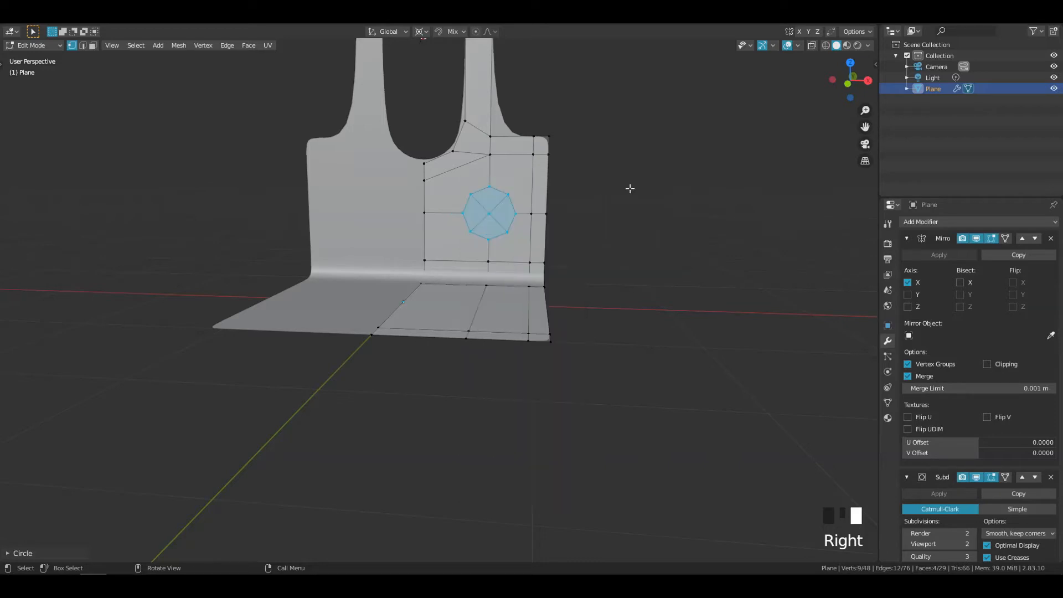
Move the circle on the upright panel about 0.079 m inward along X
{"action": "key", "text": "g"}
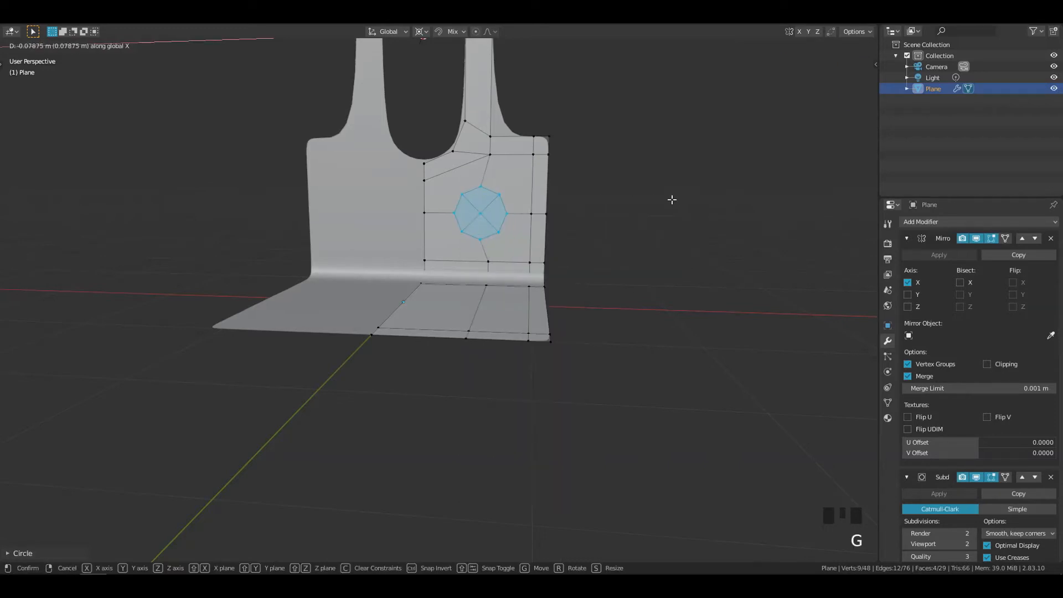
{"action": "left_click", "coordinate": [672, 200]}
{"action": "key", "text": "s"}
{"action": "right_click", "coordinate": [654, 203]}
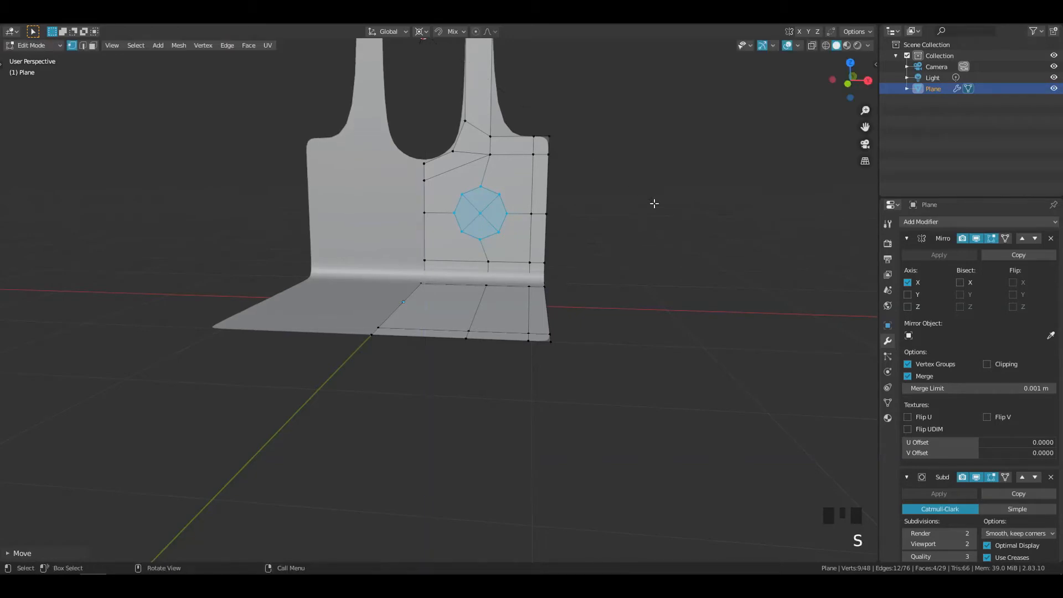
Change the transform pivot and scale the panel's circle by about 1.24 with the Y axis locked
{"action": "key", "text": "shift+BUTTON4MOUSE"}
{"action": "left_click", "coordinate": [523, 138]}
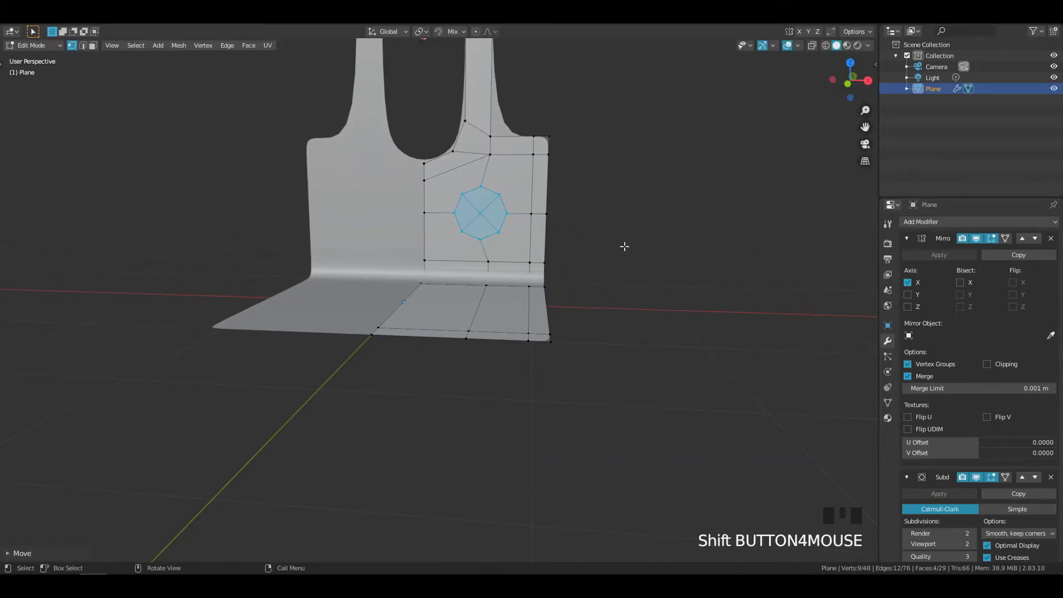
{"action": "key", "text": "s"}
{"action": "key", "text": "shift+y"}
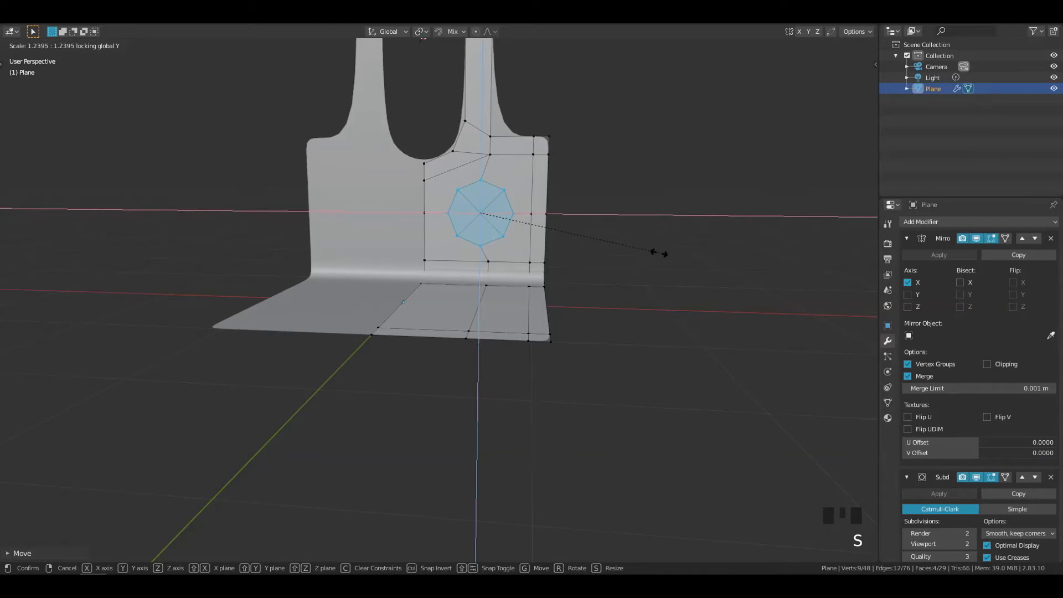
{"action": "left_click", "coordinate": [558, 201]}
{"action": "middle_click_drag", "start_coordinate": [556, 204], "coordinate": [510, 201], "text": "ctrl"}
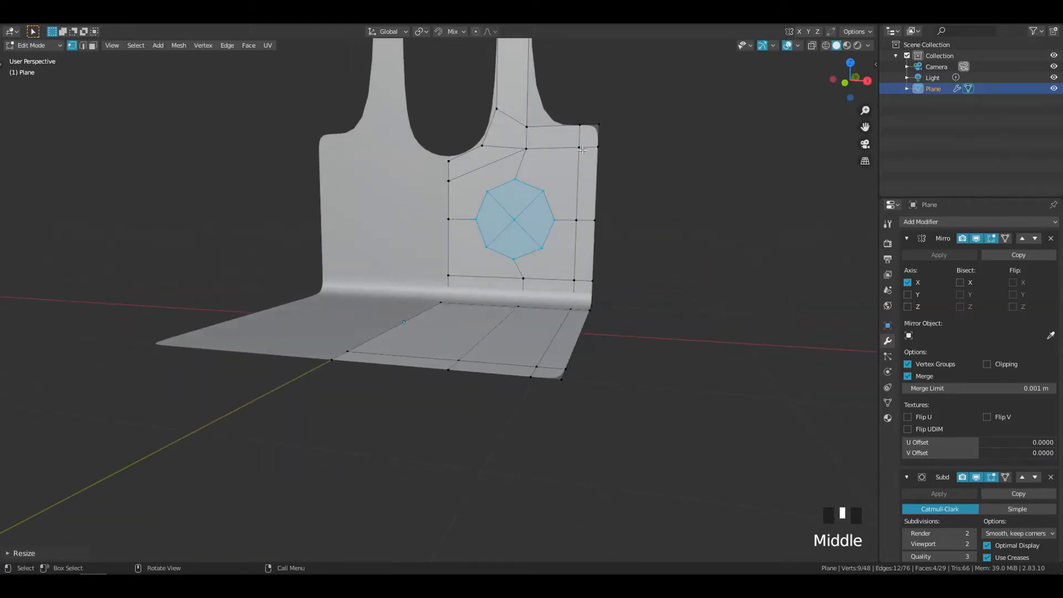
Connect the circle's two outer diagonal vertices to the upper and lower outer support-loop intersections of the panel
{"action": "left_click", "coordinate": [545, 185]}
{"action": "left_click", "coordinate": [570, 198], "text": "shift"}
{"action": "key", "text": "2"}
{"action": "key", "text": "Escape"}
{"action": "left_click", "coordinate": [573, 150], "text": "shift"}
{"action": "key", "text": "2"}
{"action": "left_click", "coordinate": [543, 249]}
{"action": "left_click", "coordinate": [573, 279], "text": "shift"}
{"action": "key", "text": "2"}
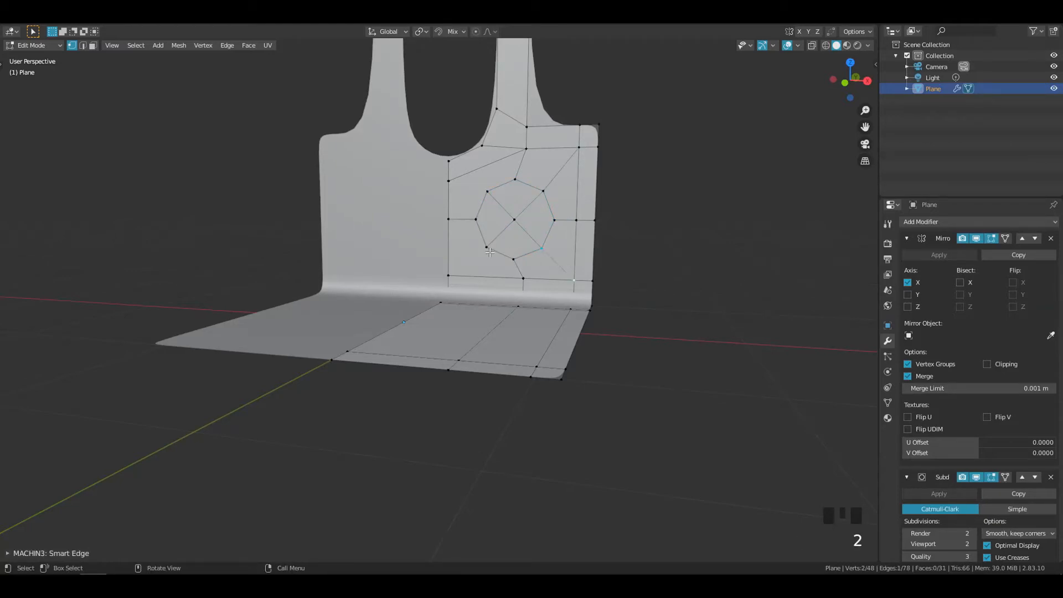
Connect the circle's two inner diagonal vertices to the lower and upper vertices on the centre line
{"action": "left_click", "coordinate": [486, 250]}
{"action": "left_click", "coordinate": [450, 275], "text": "shift"}
{"action": "key", "text": "2"}
{"action": "left_click", "coordinate": [489, 194]}
{"action": "left_click", "coordinate": [448, 181], "text": "shift"}
{"action": "key", "text": "2"}
Inset the circle's faces by about 0.046 m and delete the inner faces to open a hole
{"action": "left_click", "coordinate": [518, 220]}
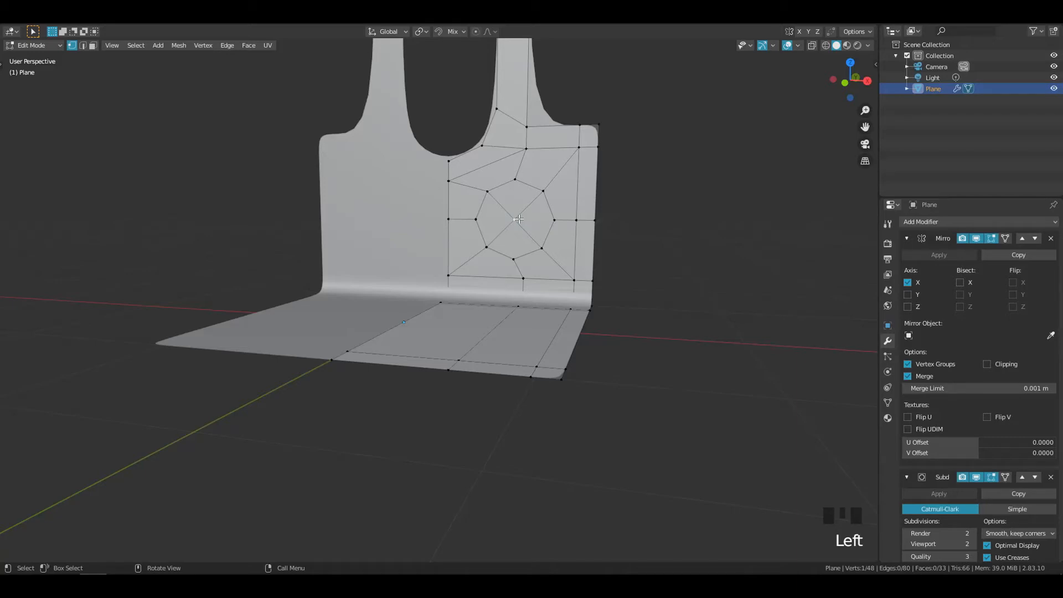
{"action": "key", "text": "ctrl+KP_Add"}
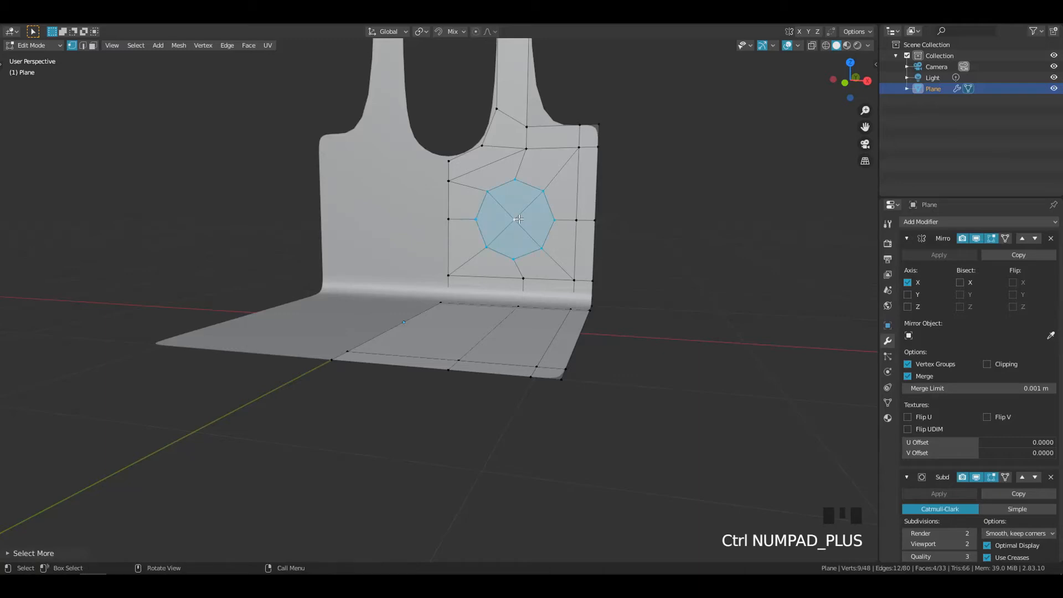
{"action": "key", "text": "i"}
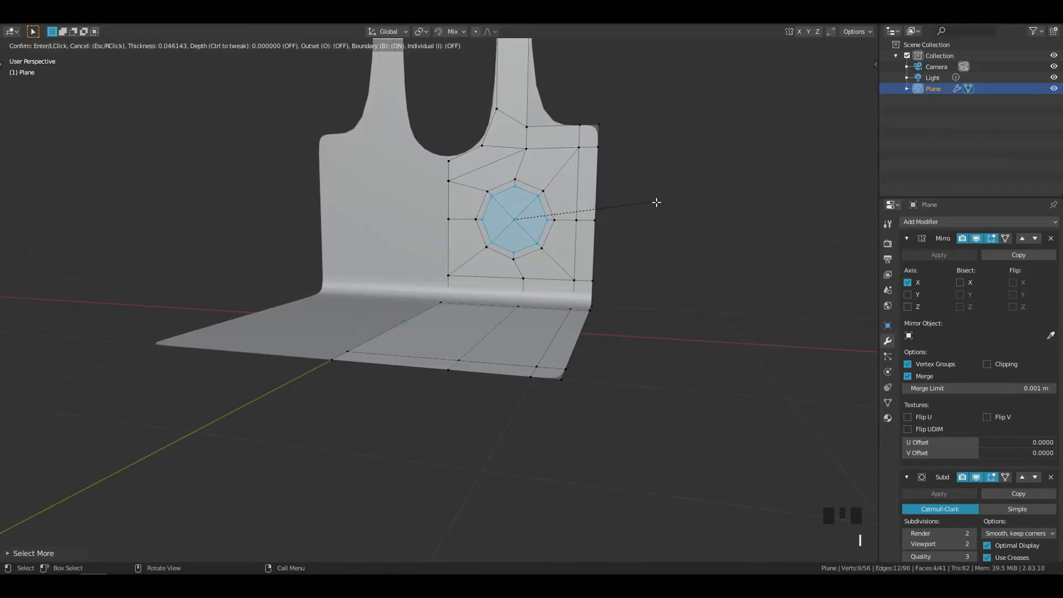
{"action": "left_click", "coordinate": [658, 201]}
{"action": "key", "text": "x"}
{"action": "left_click", "coordinate": [653, 149]}
Add a centred crosswise loop cut to the base plane and select its intersection with the inner lengthwise loop
{"action": "middle_click_drag", "start_coordinate": [600, 180], "coordinate": [514, 277], "text": "shift"}
{"action": "key", "text": "ctrl+r"}
{"action": "left_click", "coordinate": [496, 282]}
{"action": "right_click", "coordinate": [497, 282]}
{"action": "middle_click_drag", "start_coordinate": [475, 219], "coordinate": [487, 265], "text": "shift"}
{"action": "left_click", "coordinate": [487, 265]}
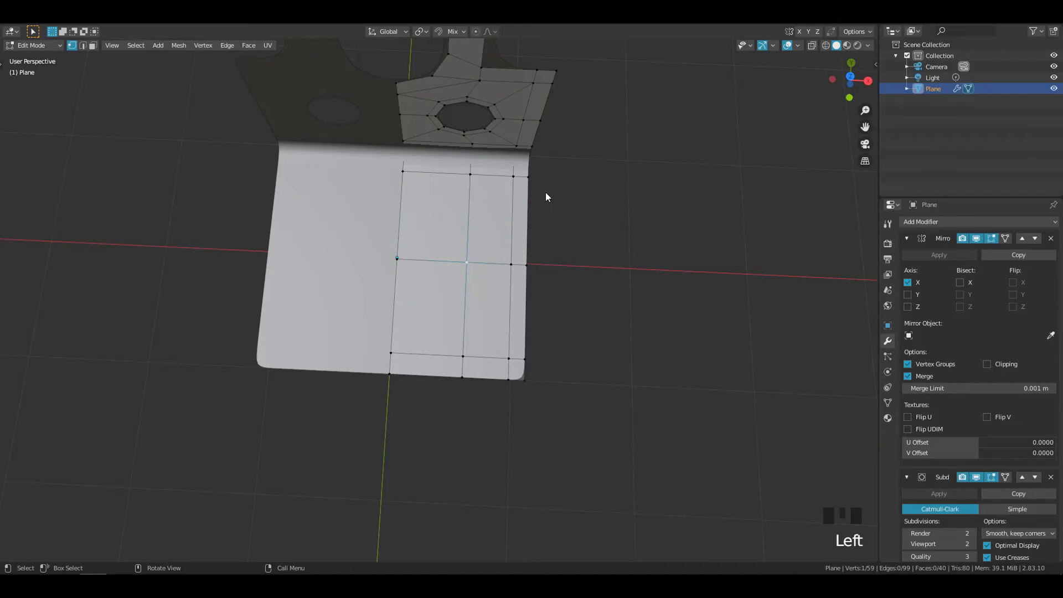
Try to move the selected intersection vertex about 0.099 m toward the centre line along X
{"action": "key", "text": "grave"}
{"action": "key", "text": "g"}
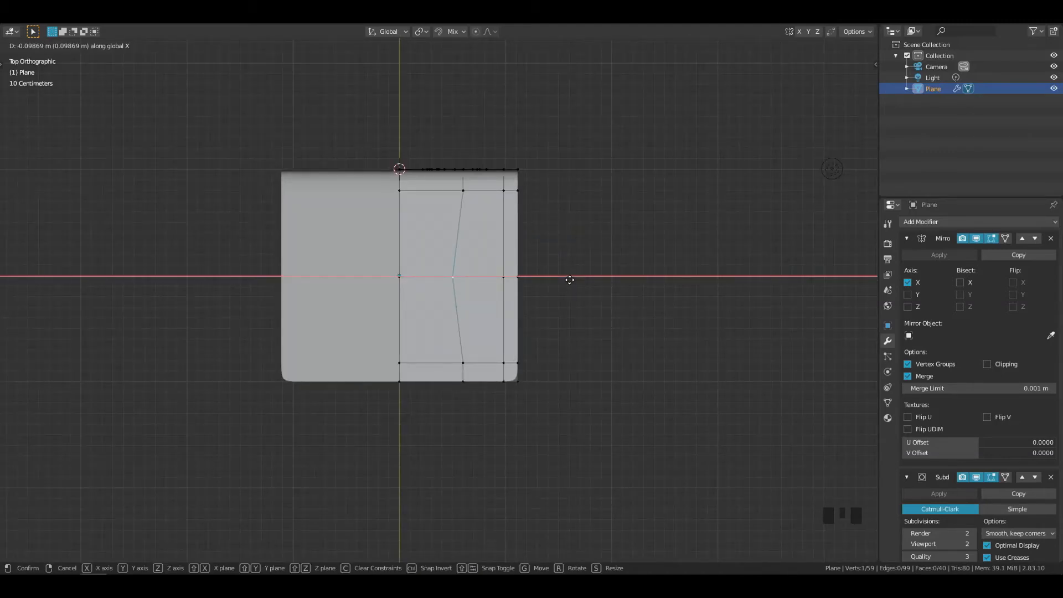
{"action": "left_click", "coordinate": [570, 280]}
{"action": "left_click_drag", "start_coordinate": [351, 230], "coordinate": [586, 380]}
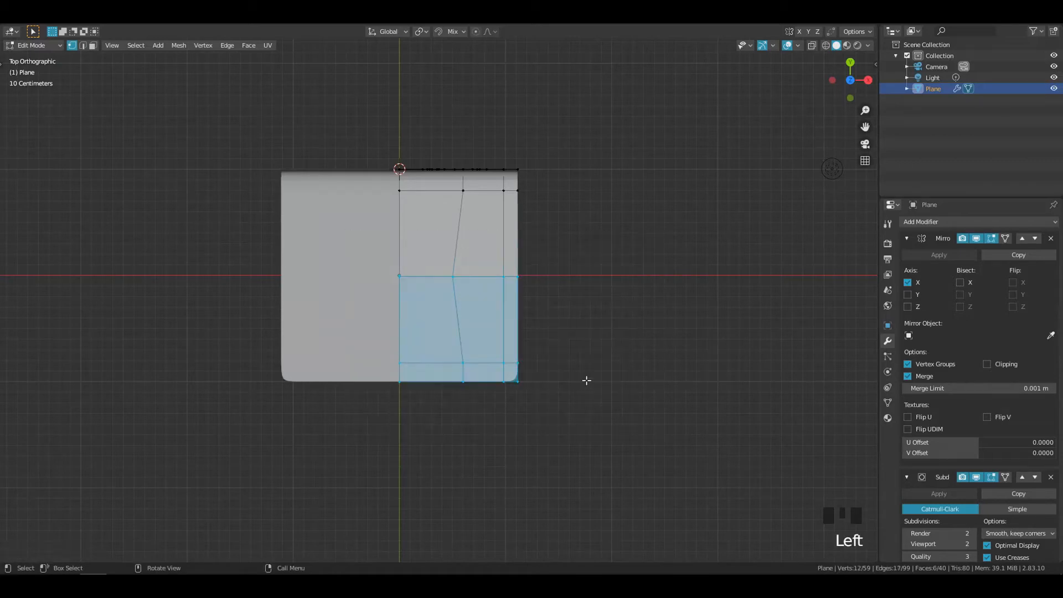
{"action": "key", "text": "g"}
{"action": "right_click", "coordinate": [586, 380]}
Dissolve the crosswise loop cut through the middle of the base
{"action": "triple_click", "coordinate": [468, 285]}
{"action": "key", "text": "x"}
{"action": "left_click", "coordinate": [470, 335]}
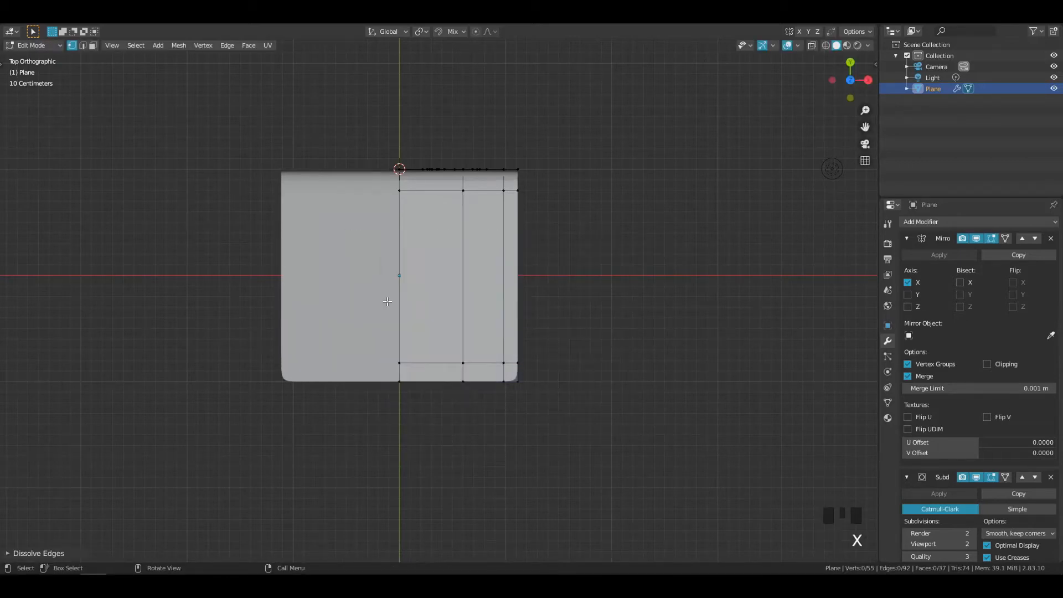
Shorten the base by moving its front rows about 0.535 m along Y, and add a centred crosswise loop cut
{"action": "left_click_drag", "start_coordinate": [388, 301], "coordinate": [586, 418]}
{"action": "key", "text": "g"}
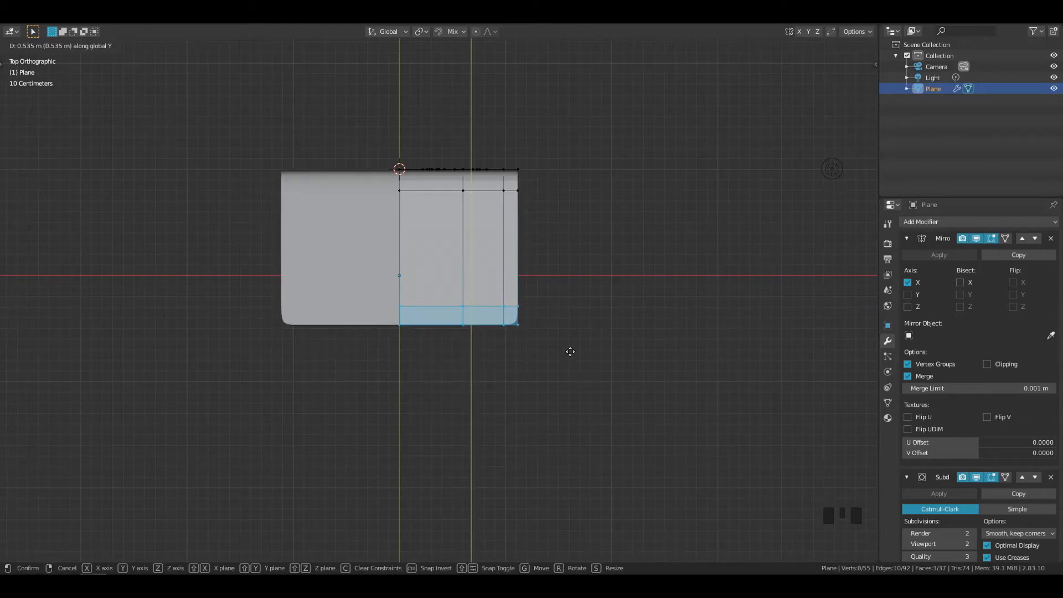
{"action": "left_click", "coordinate": [571, 351]}
{"action": "key", "text": "ctrl+r"}
{"action": "left_click", "coordinate": [458, 242]}
{"action": "right_click", "coordinate": [458, 242]}
Try to move the crosswise cut's intersection with the inner lengthwise loop about 0.07 m toward the centre line
{"action": "left_click", "coordinate": [463, 248]}
{"action": "key", "text": "g"}
{"action": "key", "text": "x"}
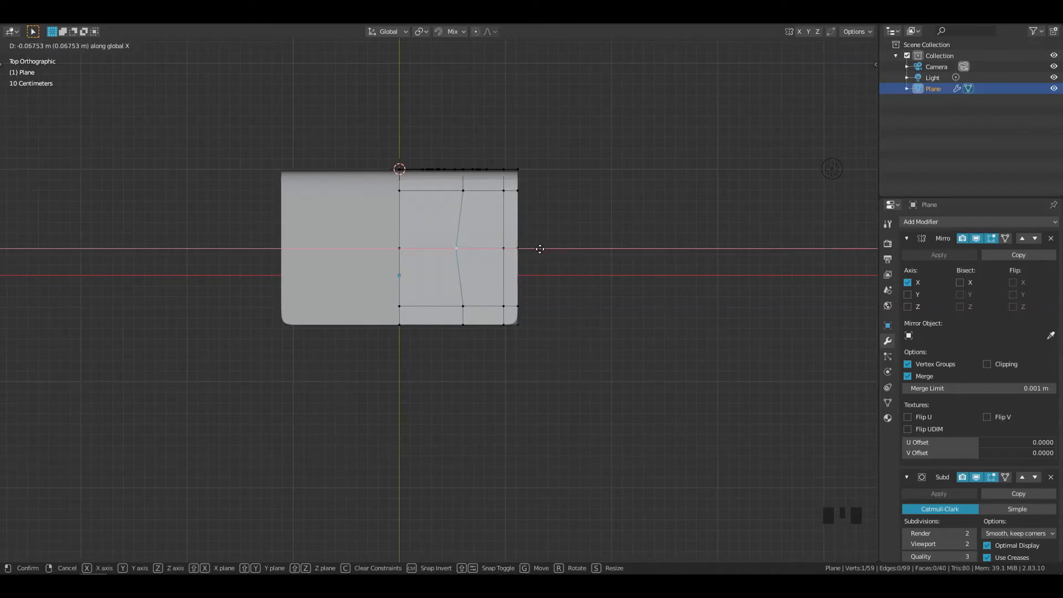
{"action": "left_click", "coordinate": [542, 266]}
{"action": "middle_click_drag", "start_coordinate": [537, 276], "coordinate": [441, 215]}
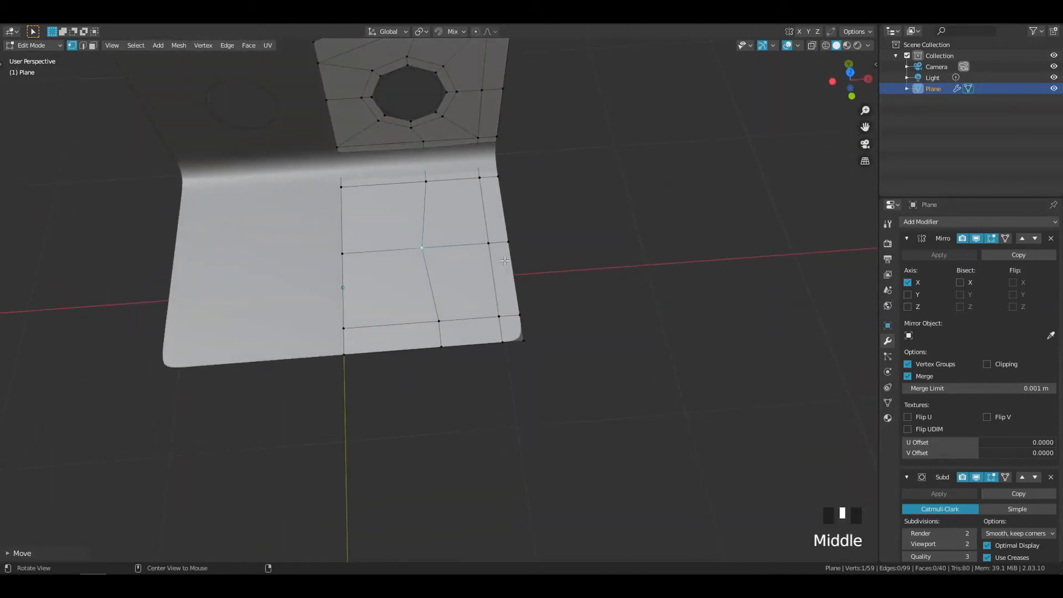
{"action": "key", "text": "ctrl+z"}
Add one crosswise loop cut on each side of the base's middle cut
{"action": "key", "text": "ctrl+r"}
{"action": "left_click", "coordinate": [437, 218]}
{"action": "key", "text": "ctrl+r"}
{"action": "left_click", "coordinate": [437, 265]}
{"action": "left_click", "coordinate": [435, 283], "text": "shift"}
Move the base's inner lengthwise edge line slightly toward the mirror centre line along X and clear the selection
{"action": "middle_click_drag", "start_coordinate": [436, 283], "coordinate": [450, 157]}
{"action": "left_click", "coordinate": [452, 144]}
{"action": "left_click", "coordinate": [453, 346], "text": "ctrl"}
{"action": "key", "text": "g"}
{"action": "left_click", "coordinate": [620, 255]}
{"action": "left_click", "coordinate": [448, 122], "text": "shift"}
{"action": "key", "text": "alt+a"}
Vertex-bevel the inner lengthwise line's intersections with the two new crosswise cuts using 2 segments, and round both into circles
{"action": "left_click", "coordinate": [443, 218]}
{"action": "left_click", "coordinate": [437, 286], "text": "shift"}
{"action": "key", "text": "ctrl+shift+b"}
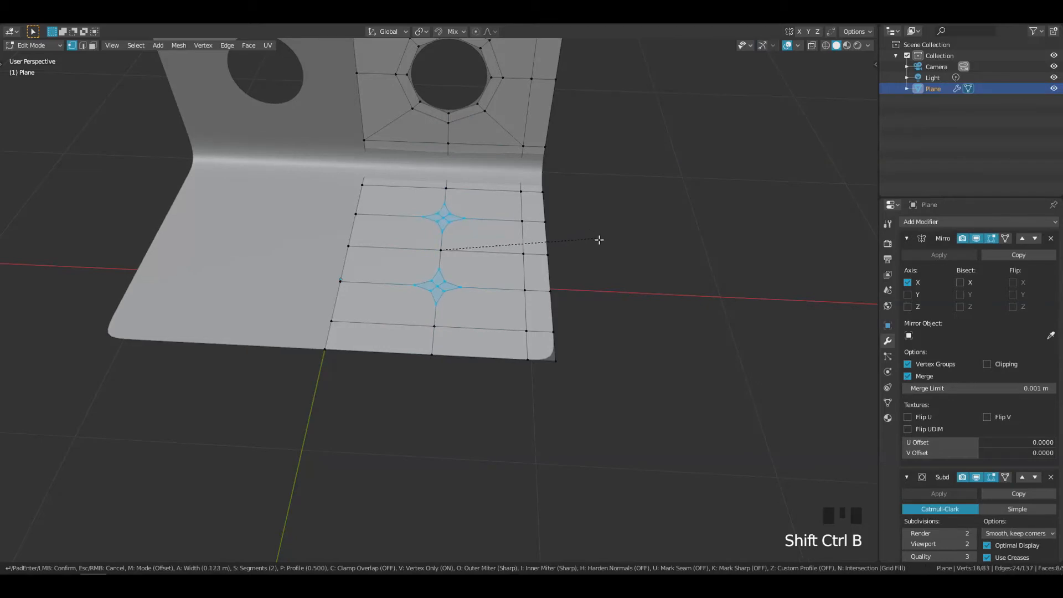
{"action": "left_click", "coordinate": [607, 240]}
{"action": "right_click", "coordinate": [607, 239]}
{"action": "left_click", "coordinate": [646, 248]}
Hide the modifier preview and connect the two circles' side vertices with a lengthwise edge on each side
{"action": "middle_click_drag", "start_coordinate": [518, 277], "coordinate": [526, 254], "text": "ctrl"}
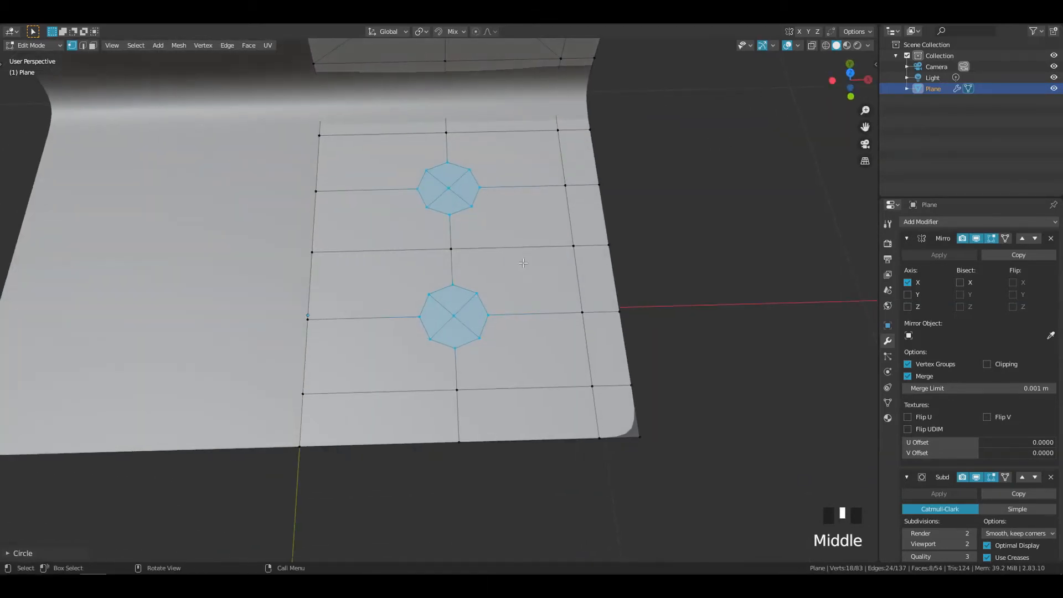
{"action": "key", "text": "alt+button4"}
{"action": "left_click", "coordinate": [485, 206]}
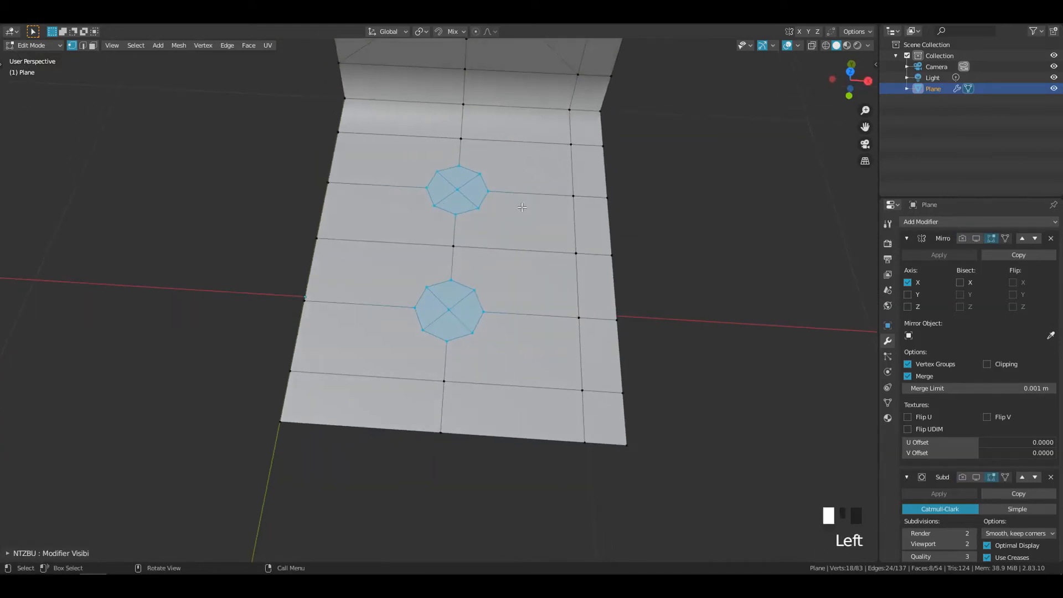
{"action": "left_click", "coordinate": [486, 206]}
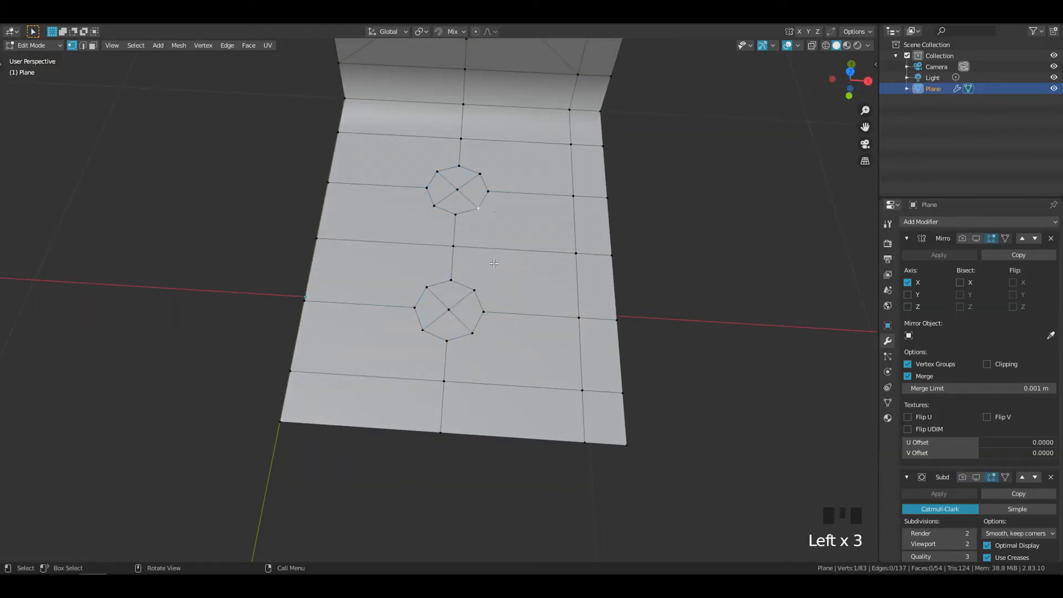
{"action": "left_click", "coordinate": [488, 304], "text": "shift"}
{"action": "key", "text": "j"}
{"action": "left_click", "coordinate": [425, 189]}
{"action": "left_click", "coordinate": [415, 307], "text": "shift"}
{"action": "key", "text": "2"}
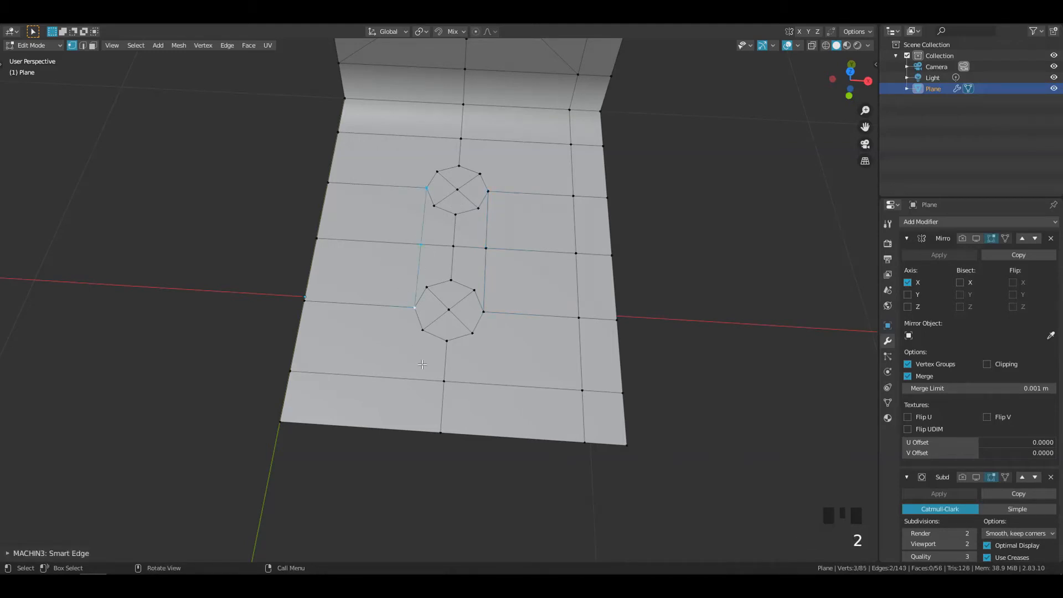
Connect the front circle's two front diagonal vertices to the front support loop at the centre line and outer lengthwise loop
{"action": "left_click", "coordinate": [423, 340]}
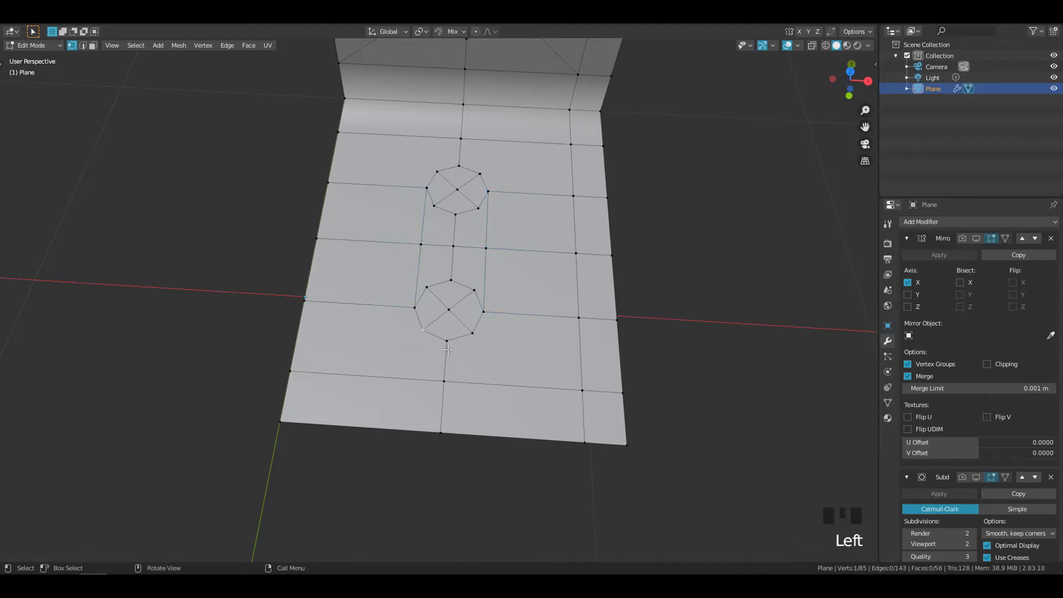
{"action": "left_click", "coordinate": [292, 370], "text": "shift"}
{"action": "key", "text": "2"}
{"action": "left_click", "coordinate": [472, 333]}
{"action": "left_click", "coordinate": [581, 389], "text": "shift"}
{"action": "key", "text": "2"}
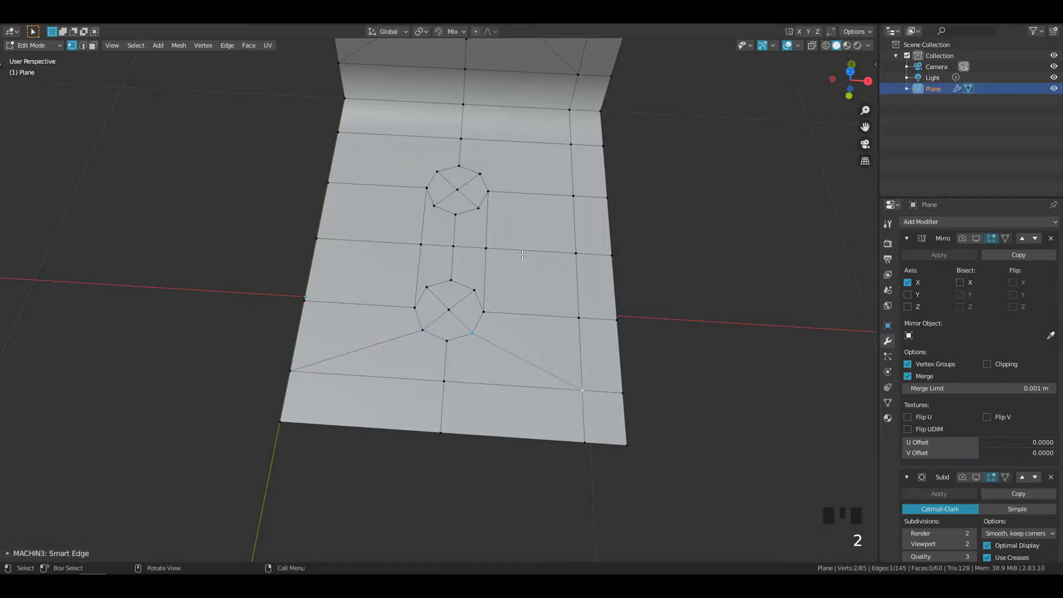
Connect the rear circle's two rear diagonal vertices to the rear support loop at the outer lengthwise loop and centre line
{"action": "left_click", "coordinate": [481, 174]}
{"action": "left_click", "coordinate": [571, 145], "text": "shift"}
{"action": "key", "text": "2"}
{"action": "left_click", "coordinate": [439, 170]}
{"action": "left_click", "coordinate": [338, 131], "text": "shift"}
{"action": "key", "text": "2"}
Merge the two support-loop end vertices beside the base's front outer corner into the corner vertex
{"action": "middle_click_drag", "start_coordinate": [621, 333], "coordinate": [601, 315]}
{"action": "left_click", "coordinate": [588, 394]}
{"action": "left_click", "coordinate": [577, 441], "text": "shift"}
{"action": "left_click", "coordinate": [531, 428], "text": "shift"}
{"action": "left_click", "coordinate": [575, 440], "text": "shift"}
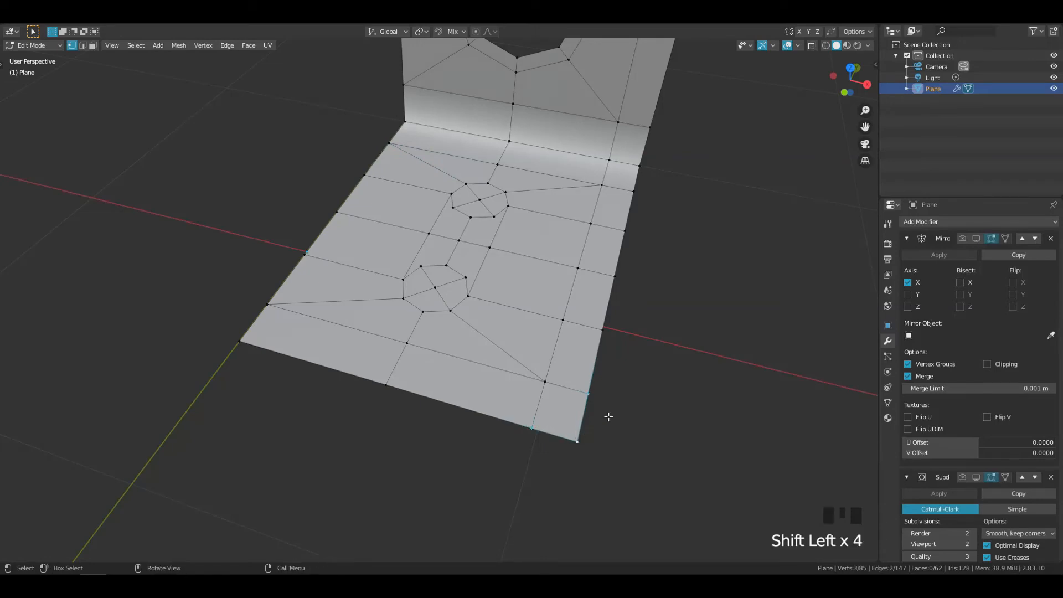
{"action": "key", "text": "1"}
Inset the faces of both circles and the strip between them slightly, and delete the inner faces to open a slot
{"action": "middle_click_drag", "start_coordinate": [610, 380], "coordinate": [495, 277]}
{"action": "left_click", "coordinate": [471, 273]}
{"action": "left_click", "coordinate": [455, 312], "text": "shift"}
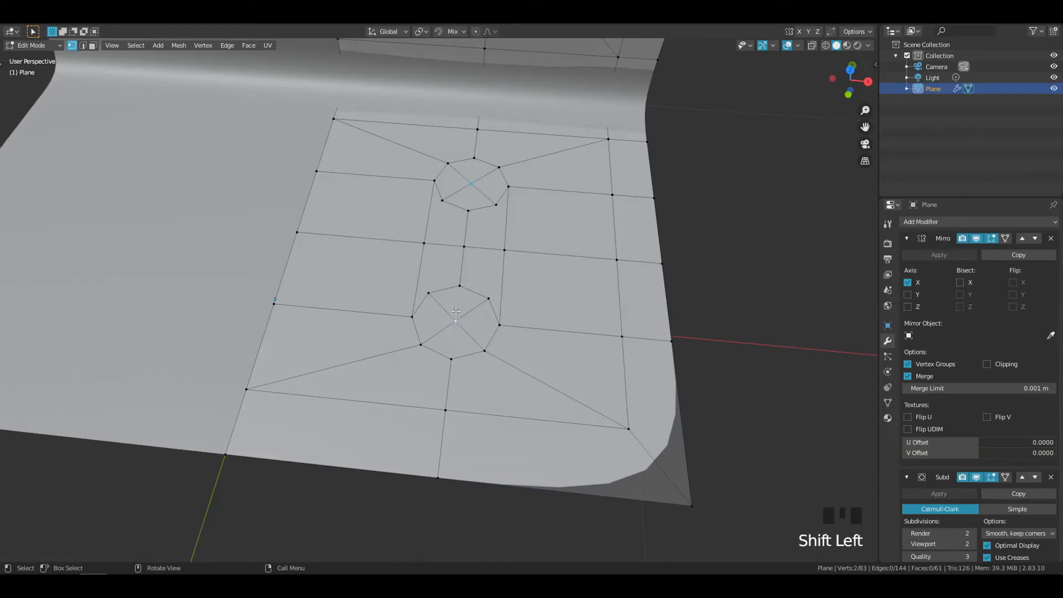
{"action": "key", "text": "ctrl+KP_Add"}
{"action": "left_click", "coordinate": [424, 243], "text": "shift"}
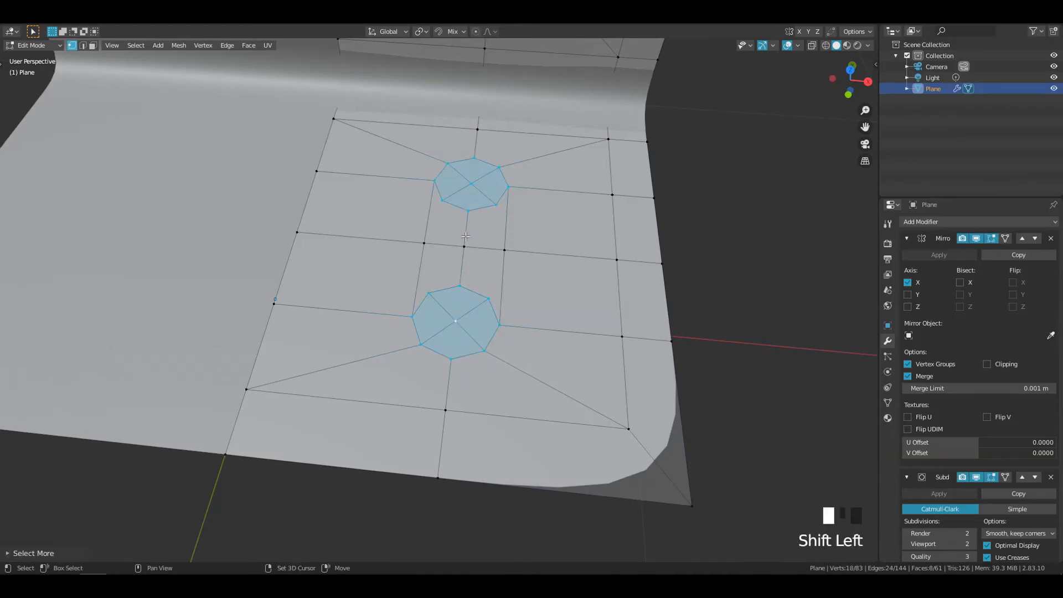
{"action": "left_click", "coordinate": [464, 246], "text": "shift"}
{"action": "left_click", "coordinate": [504, 251], "text": "shift"}
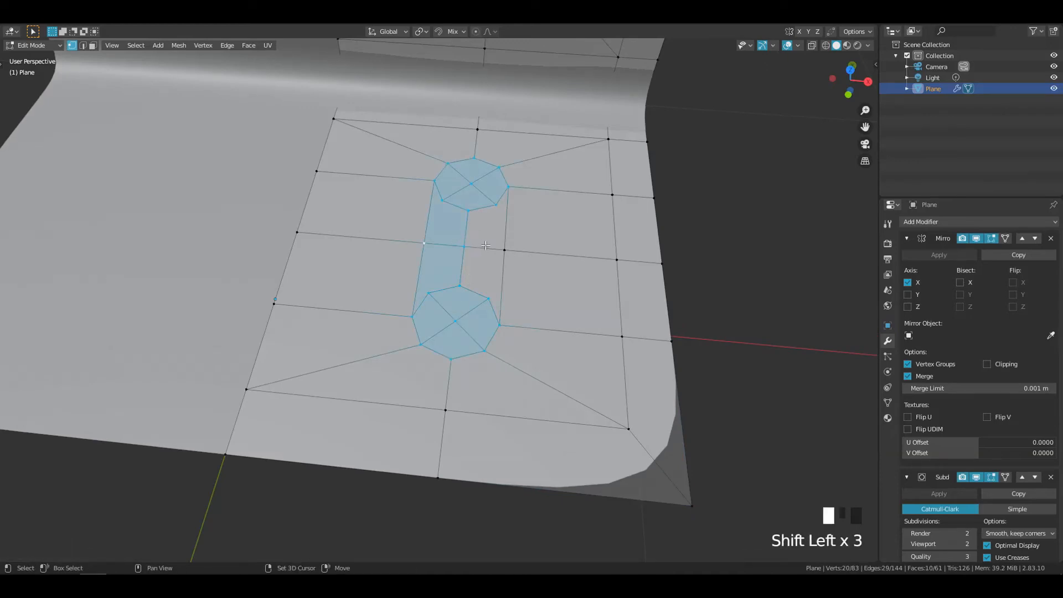
{"action": "key", "text": "i"}
{"action": "left_click", "coordinate": [612, 254]}
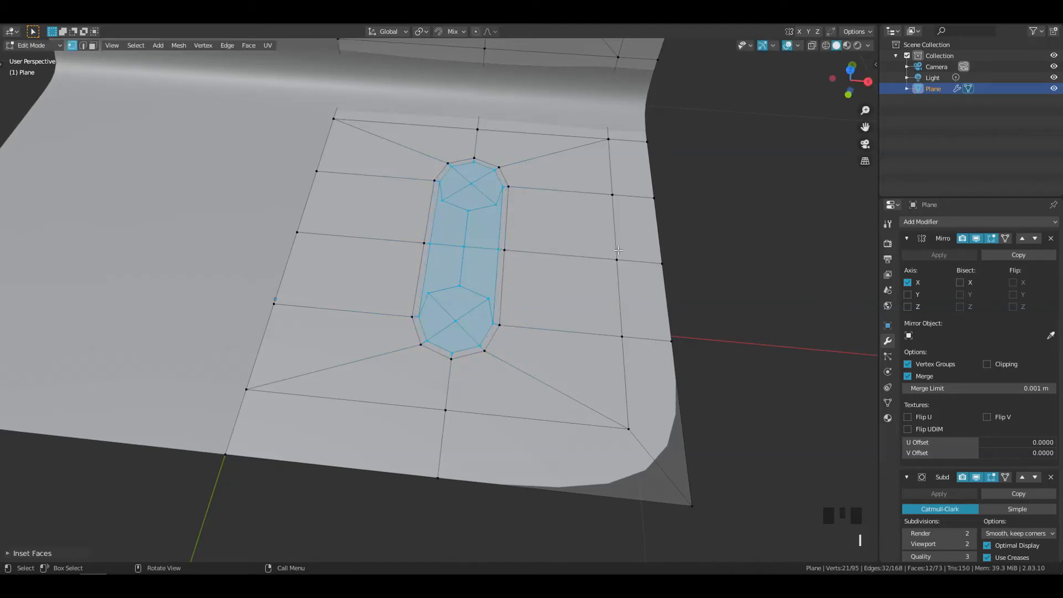
{"action": "key", "text": "x"}
{"action": "left_click", "coordinate": [607, 197]}
Bevel the crosswise edge row at the middle of the slot with 2 segments, about 0.17 m wide
{"action": "middle_click_drag", "start_coordinate": [606, 197], "coordinate": [545, 238], "text": "ctrl"}
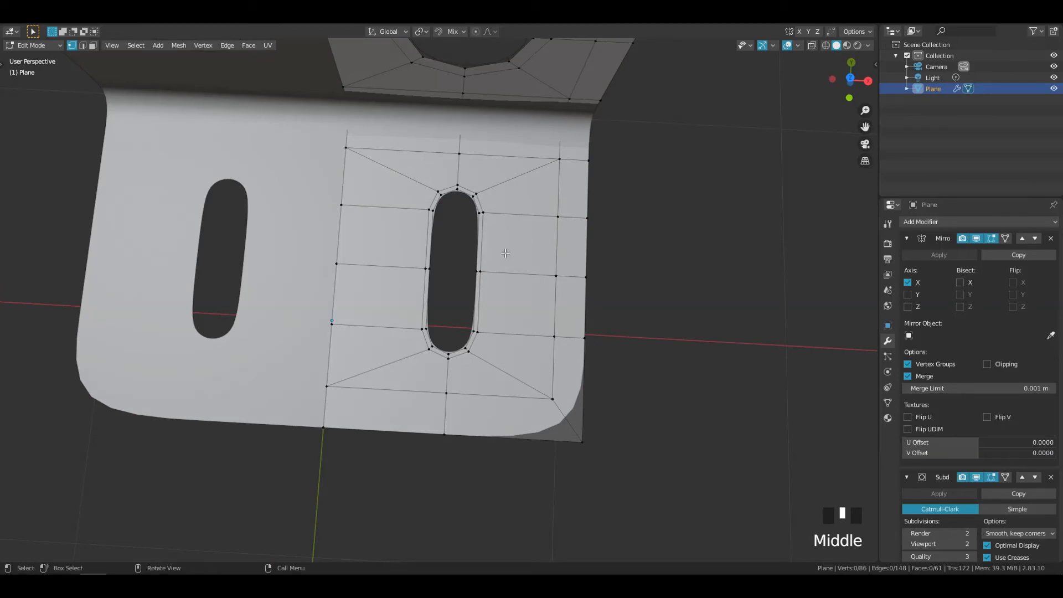
{"action": "left_click_drag", "start_coordinate": [343, 250], "coordinate": [632, 298]}
{"action": "middle_click_drag", "start_coordinate": [636, 284], "coordinate": [543, 275], "text": "ctrl"}
{"action": "key", "text": "ctrl+b"}
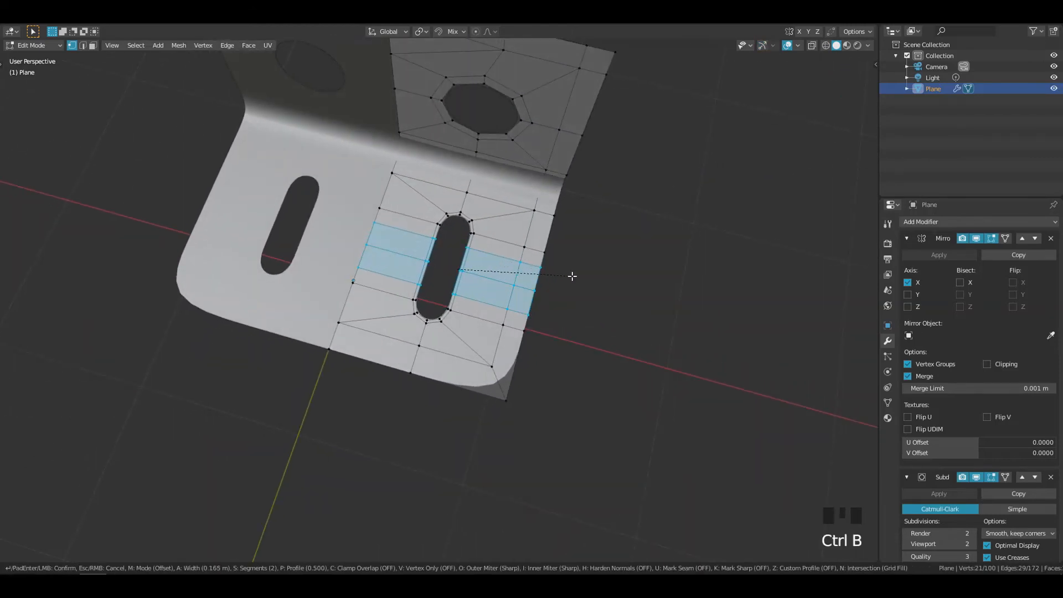
{"action": "left_click", "coordinate": [576, 276]}
Add a centred loop cut across the ring's straight side and bevel it with 2 segments, about 0.28 m wide
{"action": "middle_click_drag", "start_coordinate": [576, 275], "coordinate": [486, 192]}
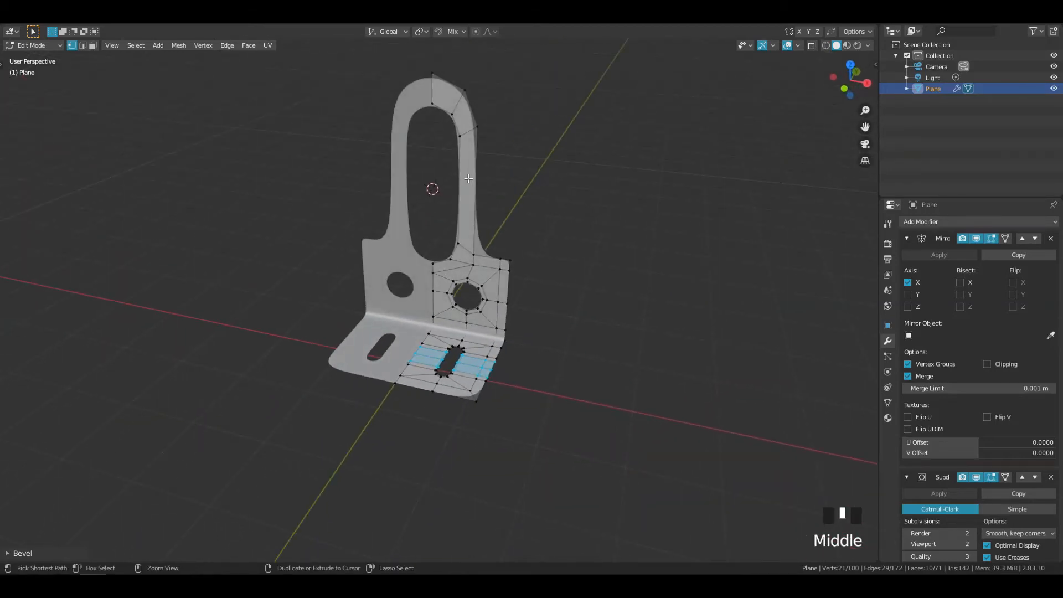
{"action": "key", "text": "ctrl+r"}
{"action": "left_click", "coordinate": [468, 177]}
{"action": "left_click", "coordinate": [469, 177]}
{"action": "key", "text": "ctrl+b"}
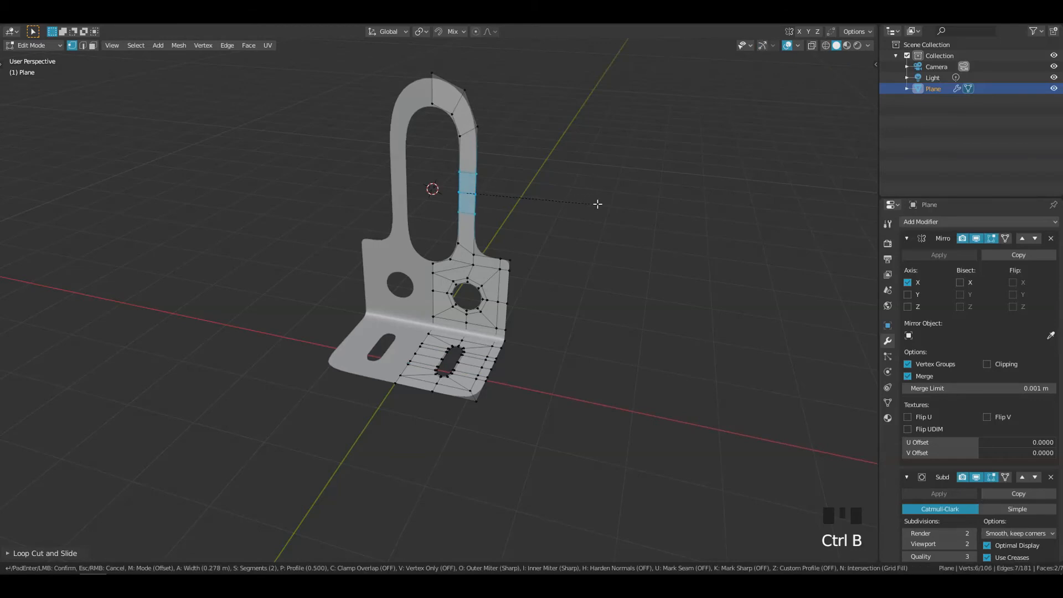
{"action": "left_click", "coordinate": [610, 203]}
Extrude the entire bracket mesh and thicken it along its normals with Shrink/Fatten
{"action": "middle_click_drag", "start_coordinate": [562, 218], "coordinate": [484, 269]}
{"action": "key", "text": "a"}
{"action": "key", "text": "e"}
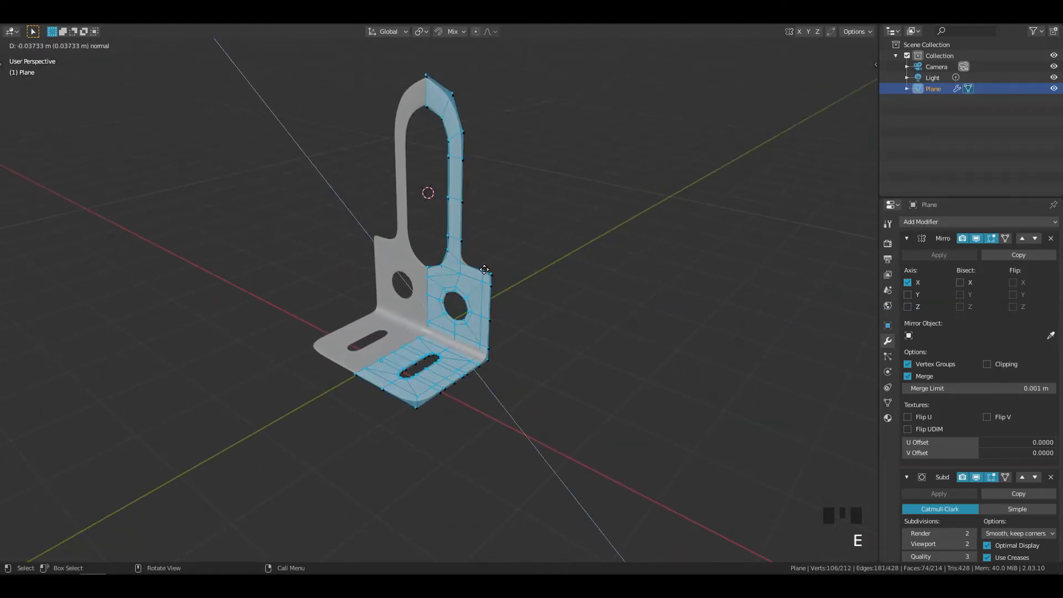
{"action": "key", "text": "alt+s"}
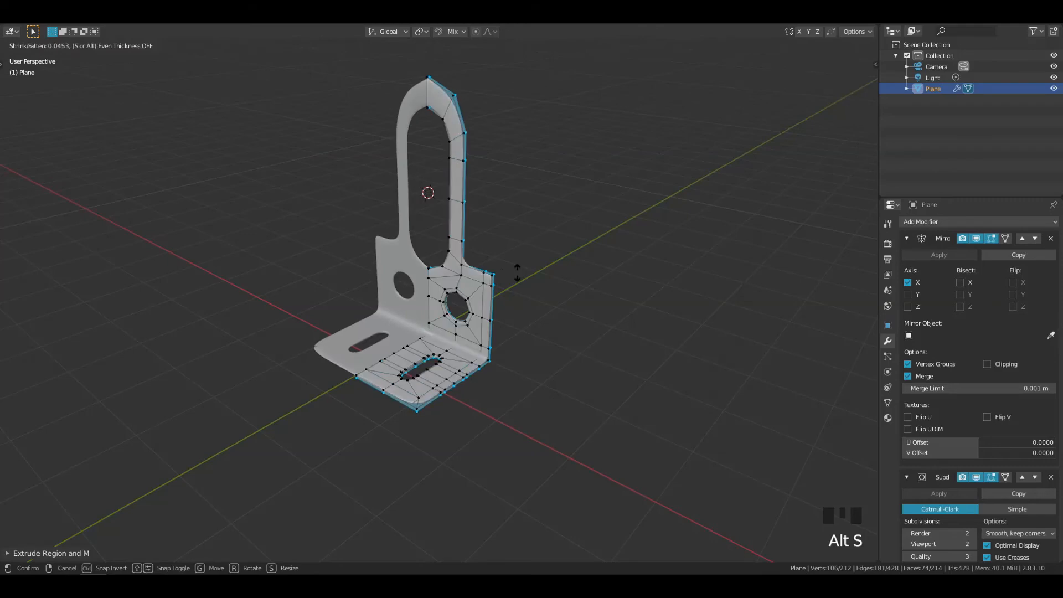
{"action": "left_click", "coordinate": [552, 261]}
Delete the faces closing the mirror centre line at the ring's top and along the panel and base, and restore the modifier preview
{"action": "mouse_move", "coordinate": [543, 261]}
{"action": "middle_mouse_down"}
{"action": "mouse_move", "coordinate": [513, 273]}
{"action": "mouse_move", "coordinate": [541, 231]}
{"action": "mouse_move", "coordinate": [516, 234]}
{"action": "mouse_move", "coordinate": [542, 281]}
{"action": "middle_mouse_up"}
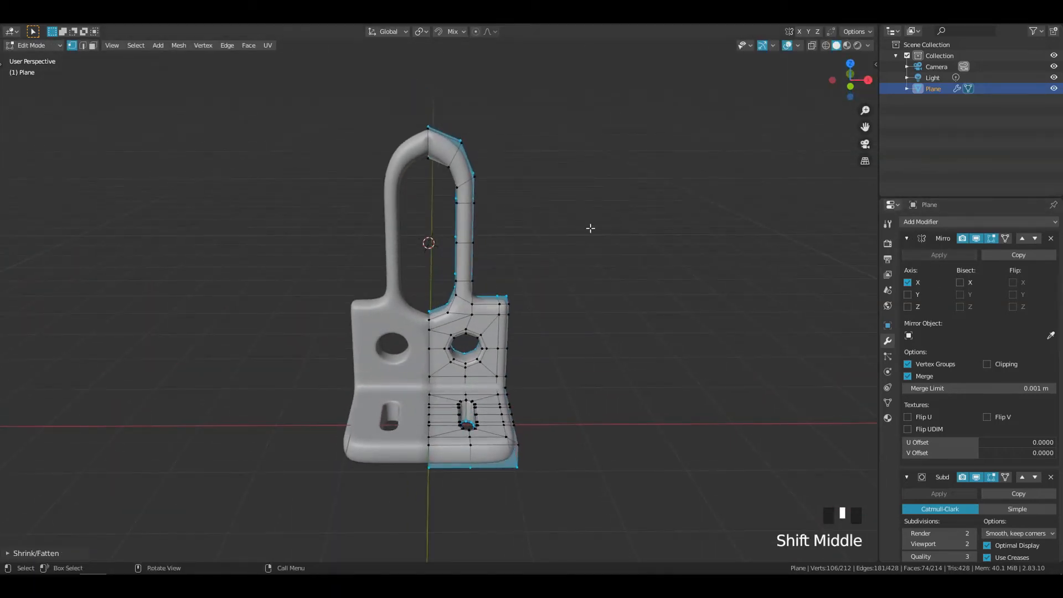
{"action": "middle_click_drag", "start_coordinate": [573, 225], "coordinate": [461, 207]}
{"action": "scroll", "coordinate": [579, 202], "scroll_direction": "up", "scroll_amount": 1, "text": "alt"}
{"action": "key", "text": "Tab"}
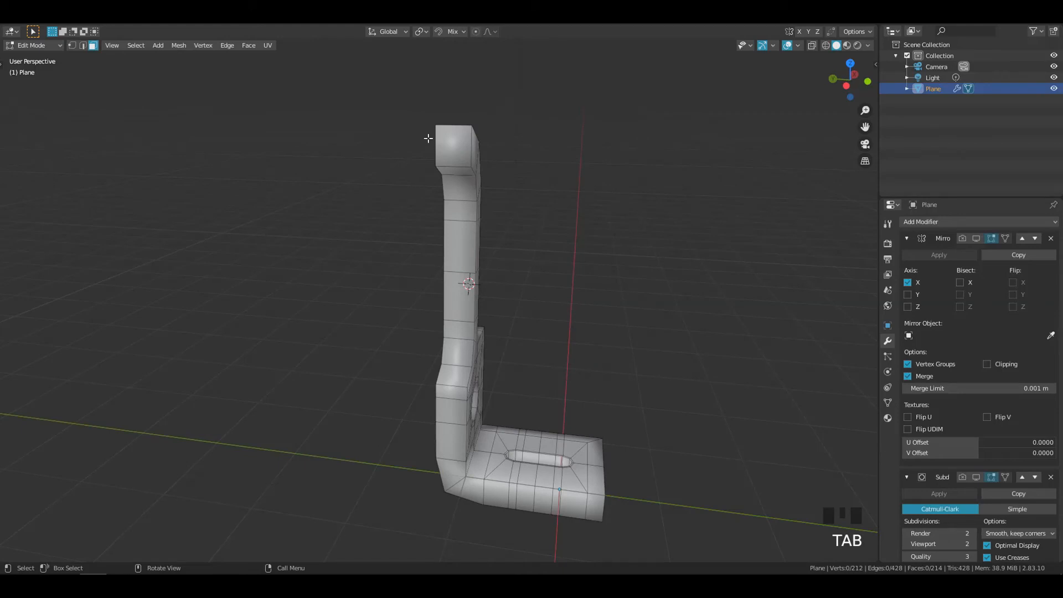
{"action": "middle_click_drag", "start_coordinate": [551, 247], "coordinate": [411, 263], "text": "shift"}
{"action": "key", "text": "x"}
{"action": "left_click", "coordinate": [510, 221]}
{"action": "left_click", "coordinate": [557, 403], "text": "ctrl"}
{"action": "key", "text": "x"}
{"action": "left_click", "coordinate": [591, 361]}
{"action": "middle_click_drag", "start_coordinate": [652, 349], "coordinate": [566, 332]}
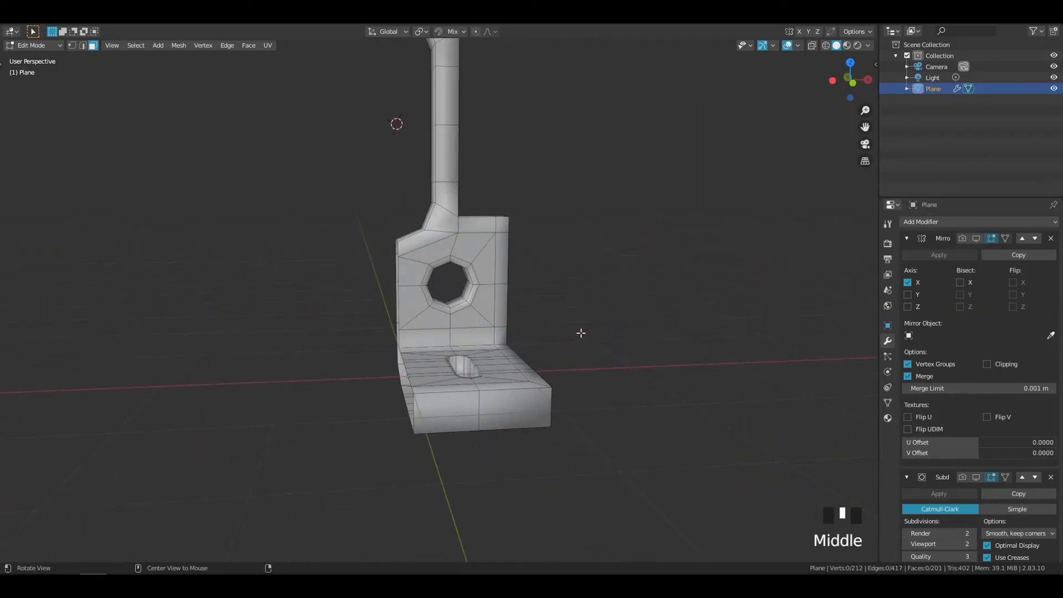
{"action": "key", "text": "alt+BUTTON4MOUSE"}
Move the lower crosswise edge row on the panel's back face down about 0.31 m along Z, close to the bend
{"action": "middle_click_drag", "start_coordinate": [567, 218], "coordinate": [548, 284], "text": "ctrl"}
{"action": "middle_click_drag", "start_coordinate": [548, 284], "coordinate": [443, 296]}
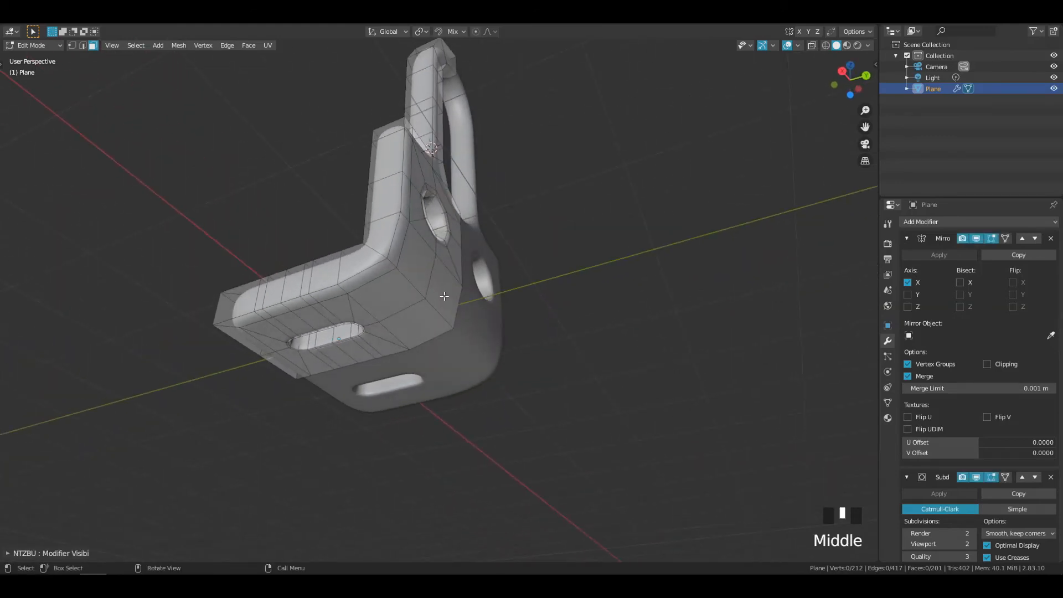
{"action": "key", "text": "Tab"}
{"action": "left_click", "coordinate": [449, 394]}
{"action": "middle_click_drag", "start_coordinate": [399, 263], "coordinate": [415, 314]}
{"action": "key", "text": "alt+a"}
{"action": "middle_click_drag", "start_coordinate": [528, 359], "coordinate": [514, 326]}
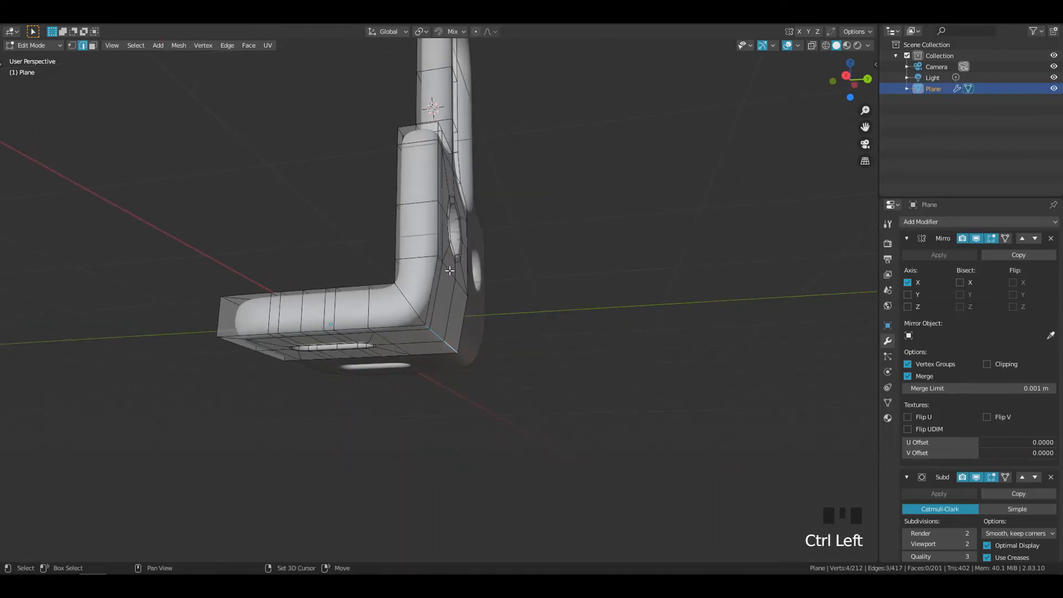
{"action": "middle_click_drag", "start_coordinate": [476, 291], "coordinate": [385, 251]}
{"action": "key", "text": "alt+a"}
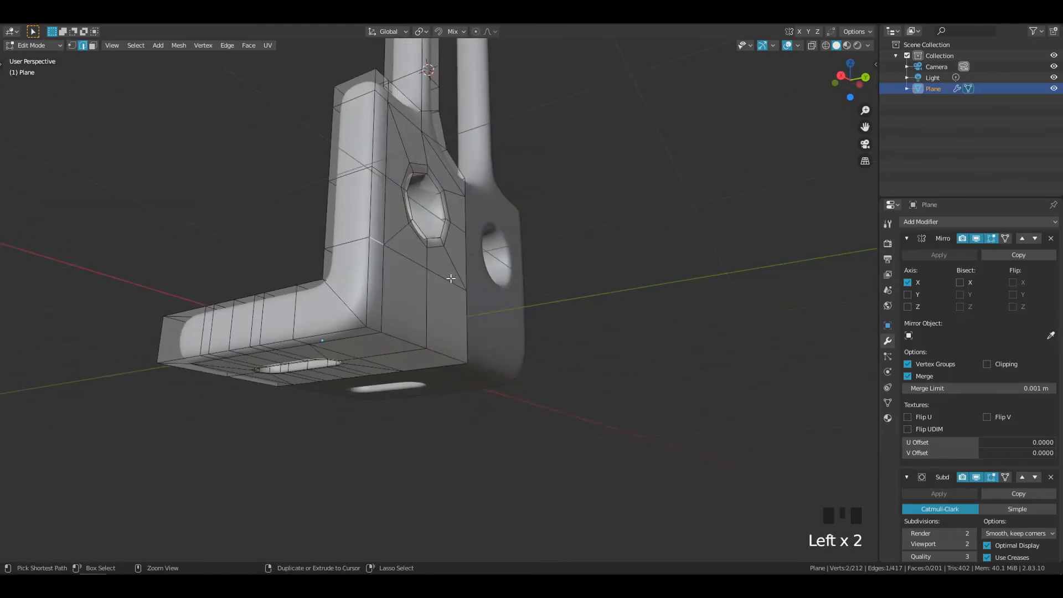
{"action": "middle_click_drag", "start_coordinate": [449, 279], "coordinate": [459, 287]}
{"action": "key", "text": "g"}
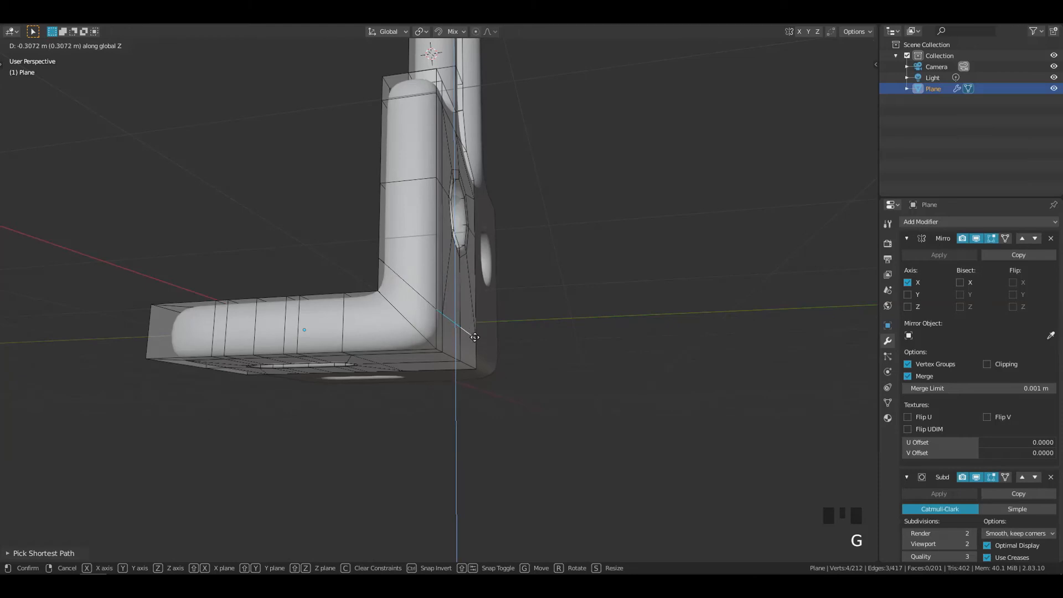
{"action": "left_click", "coordinate": [481, 342]}
Move the rear crosswise edge row on the base's underside about 0.35 m along Y toward the bend
{"action": "middle_click_drag", "start_coordinate": [481, 341], "coordinate": [407, 291]}
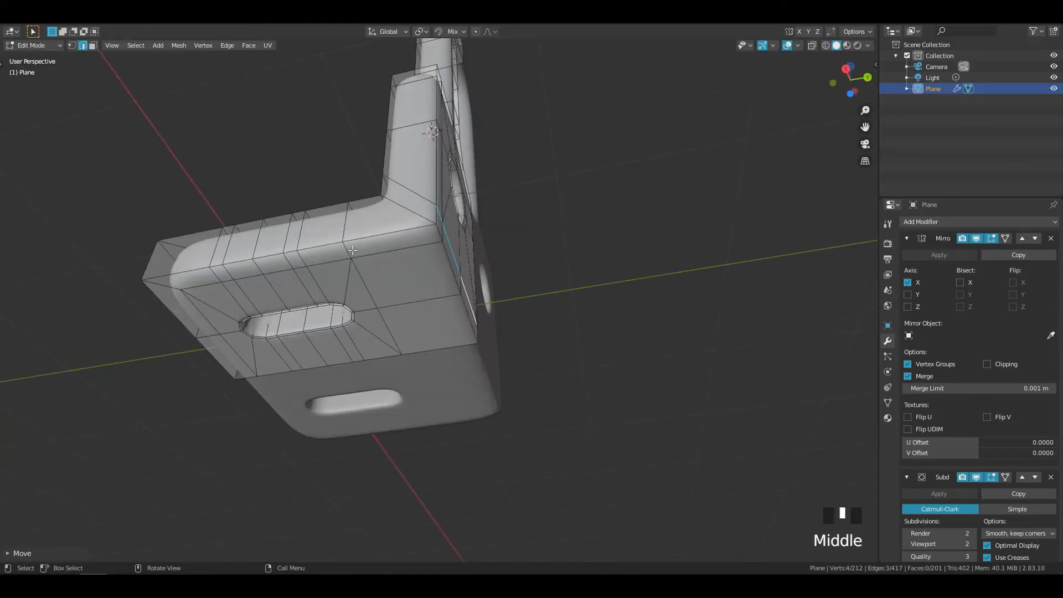
{"action": "left_click", "coordinate": [398, 342], "text": "ctrl"}
{"action": "middle_click_drag", "start_coordinate": [398, 343], "coordinate": [411, 328]}
{"action": "key", "text": "g"}
{"action": "key", "text": "y"}
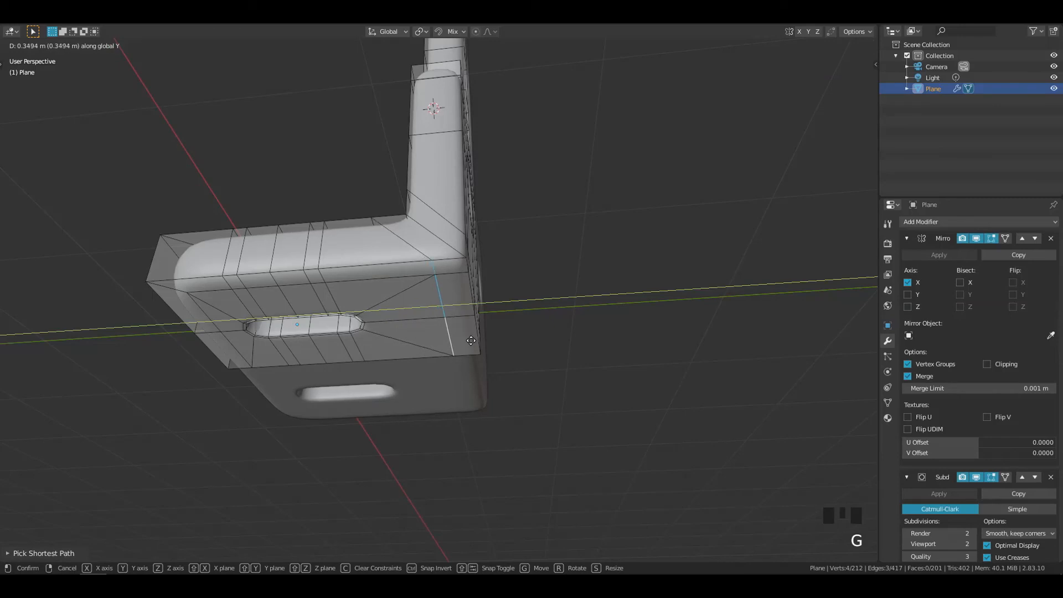
{"action": "left_click", "coordinate": [470, 340]}
{"action": "middle_click_drag", "start_coordinate": [471, 341], "coordinate": [445, 312]}
Add two edge loops around the bracket's outer side wall and slide them about 0.39 toward its front and 0.36 toward its back edge
{"action": "key", "text": "ctrl+r"}
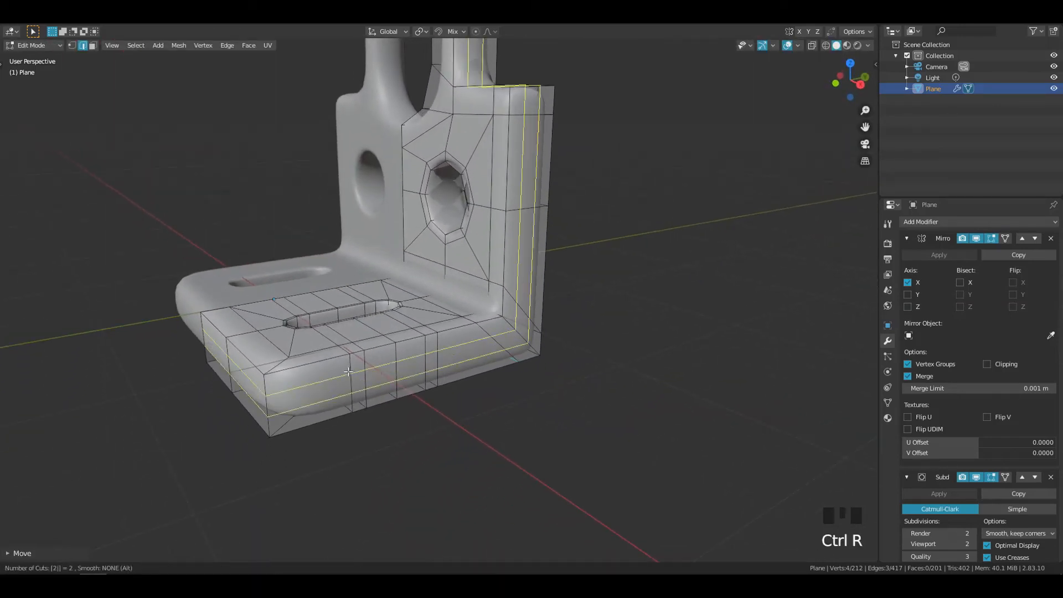
{"action": "left_click", "coordinate": [347, 371]}
{"action": "right_click", "coordinate": [348, 371]}
{"action": "key", "text": "g"}
{"action": "key", "text": "g"}
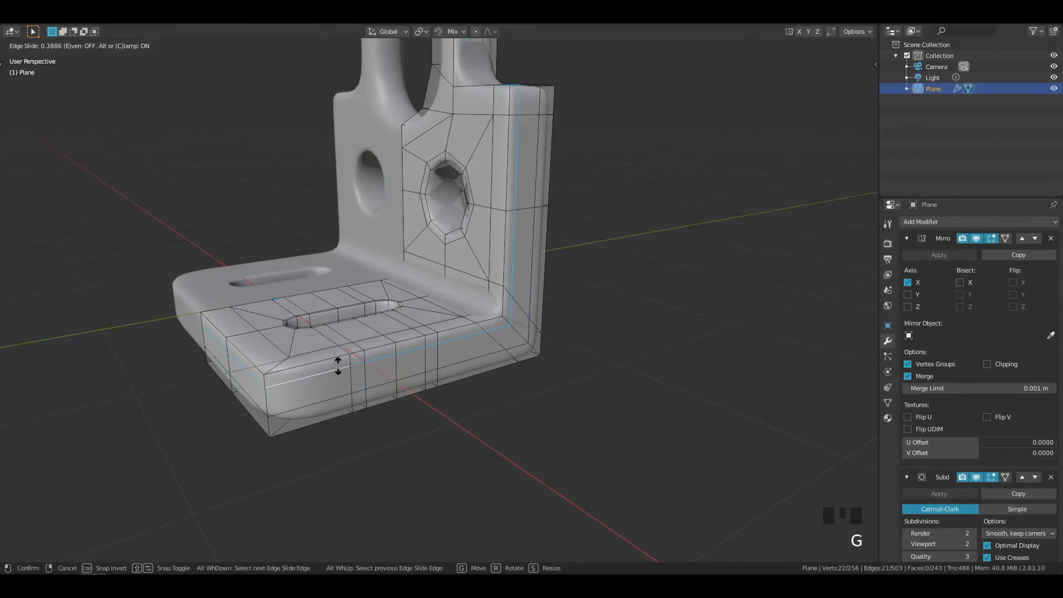
{"action": "left_click", "coordinate": [337, 366]}
{"action": "key", "text": "g"}
{"action": "key", "text": "g"}
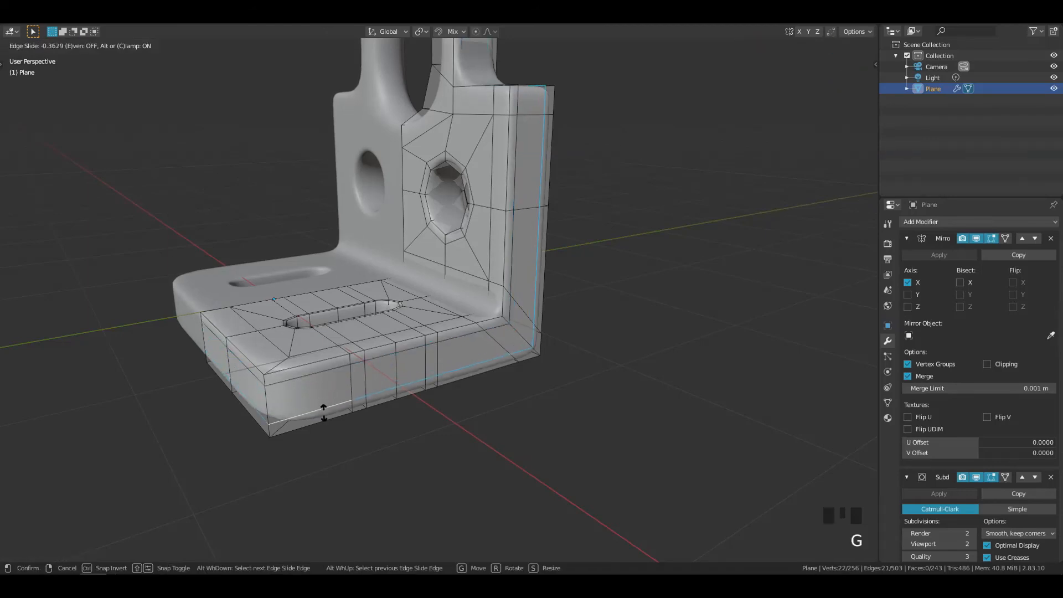
{"action": "left_click", "coordinate": [323, 412]}
Add two centred edge loops around the inner wall of the base slot and two around the round hole's inner wall
{"action": "middle_click_drag", "start_coordinate": [323, 413], "coordinate": [488, 354]}
{"action": "left_click", "coordinate": [471, 375]}
{"action": "right_click", "coordinate": [470, 372]}
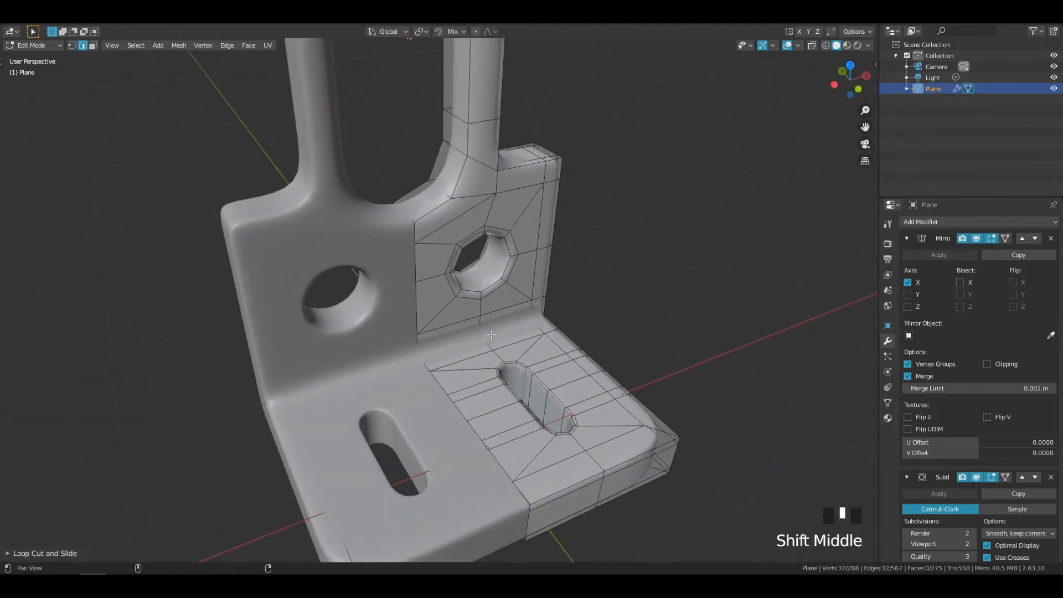
{"action": "left_click", "coordinate": [490, 264]}
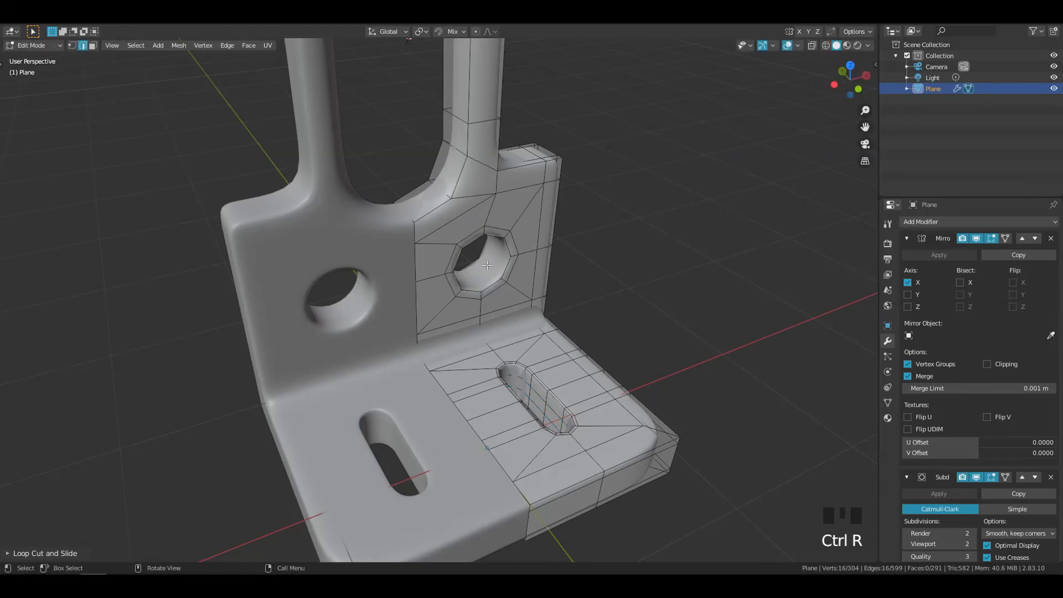
{"action": "right_click", "coordinate": [491, 265]}
Add two centred edge loops along the inner wall of the elongated ring and inspect the smoothed bracket in Object Mode
{"action": "middle_click_drag", "start_coordinate": [490, 262], "coordinate": [517, 357], "text": "shift"}
{"action": "middle_click_drag", "start_coordinate": [447, 278], "coordinate": [493, 262]}
{"action": "middle_click_drag", "start_coordinate": [492, 259], "coordinate": [468, 236], "text": "shift"}
{"action": "key", "text": "ctrl+r"}
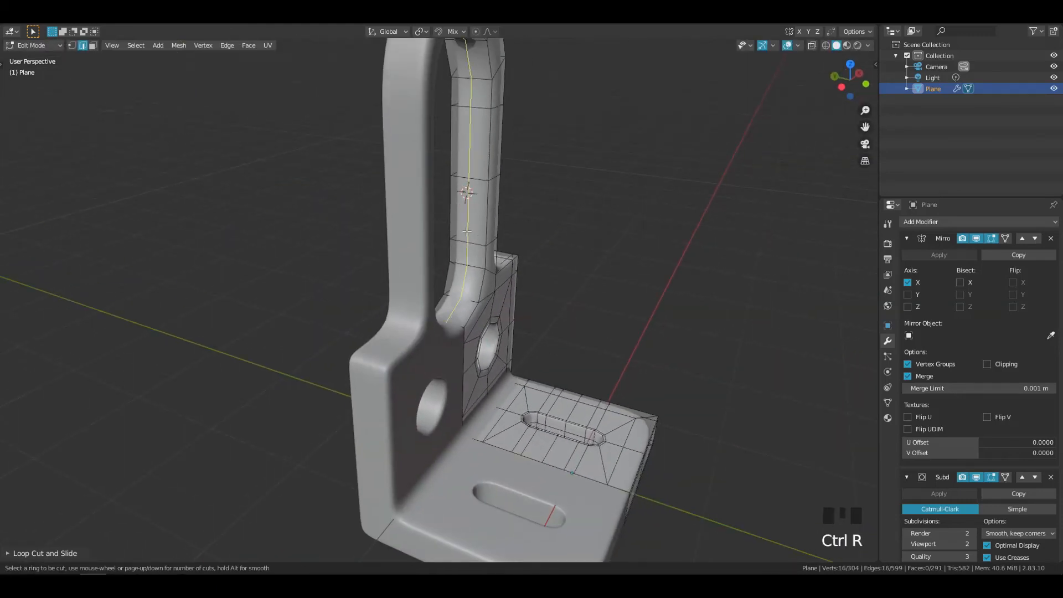
{"action": "left_click", "coordinate": [467, 232]}
{"action": "right_click", "coordinate": [468, 233]}
{"action": "middle_click_drag", "start_coordinate": [552, 253], "coordinate": [548, 286]}
{"action": "key", "text": "Tab"}
{"action": "middle_click_drag", "start_coordinate": [518, 230], "coordinate": [483, 320], "text": "ctrl"}
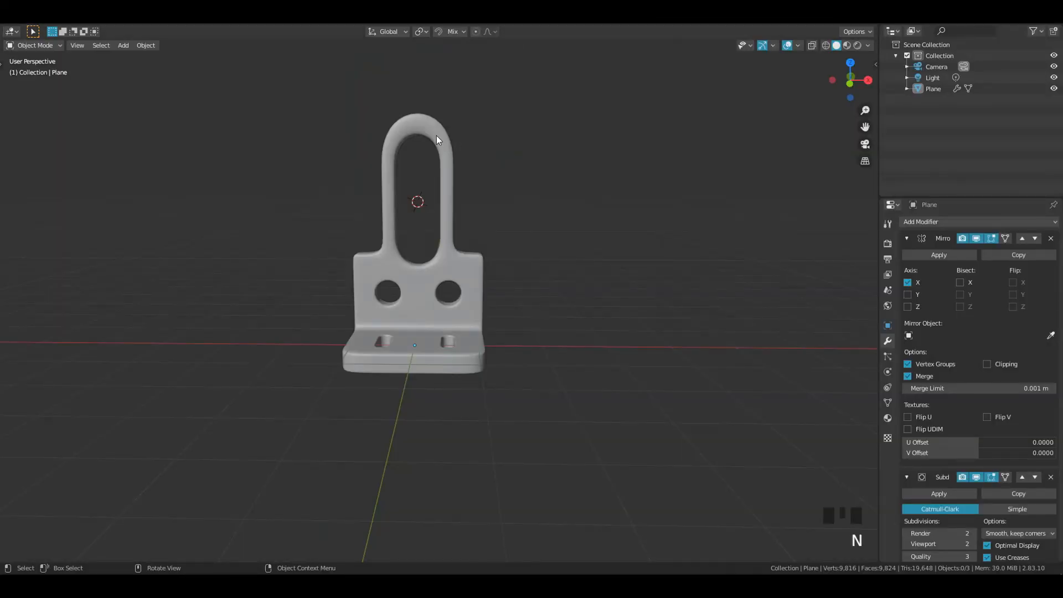
{"action": "middle_click_drag", "start_coordinate": [436, 135], "coordinate": [508, 137], "text": "ctrl"}
Add an edge loop along the ring's front face and slide it against the inner edge with Even and Flipped enabled
{"action": "key", "text": "Tab"}
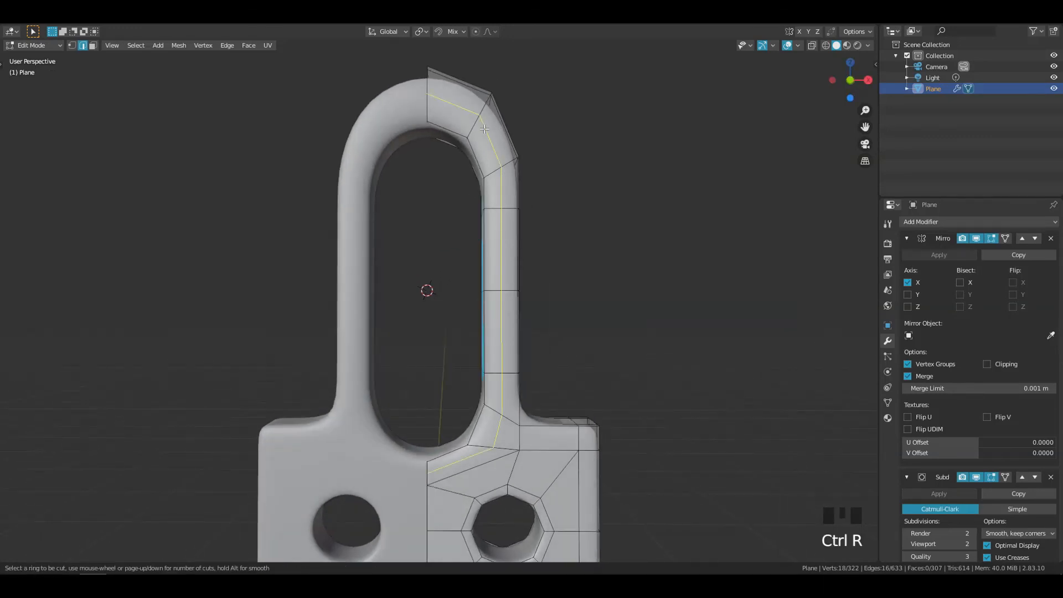
{"action": "left_click", "coordinate": [485, 129]}
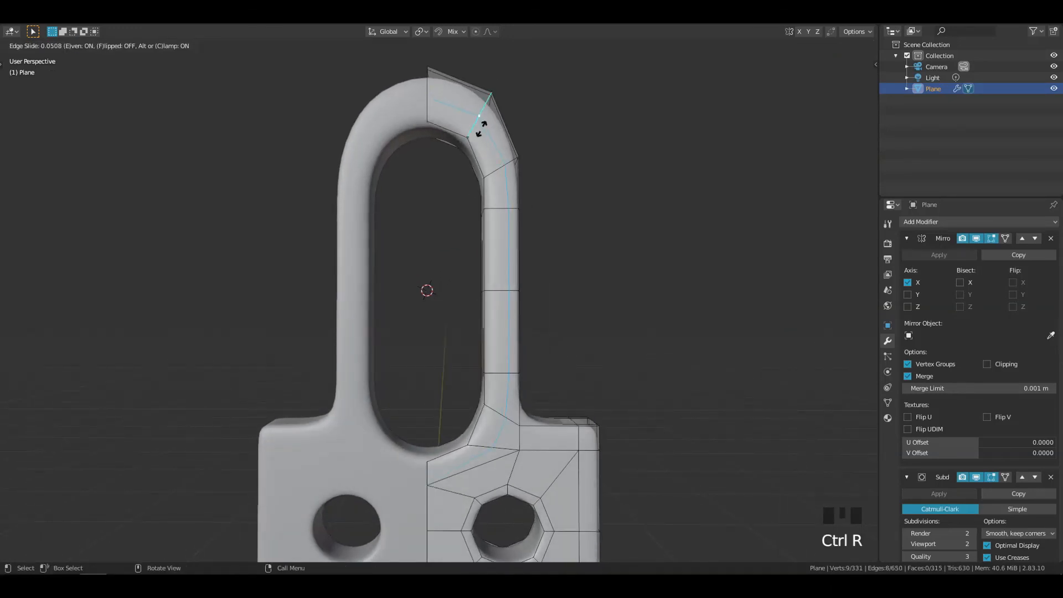
{"action": "key", "text": "f"}
{"action": "left_click", "coordinate": [462, 134]}
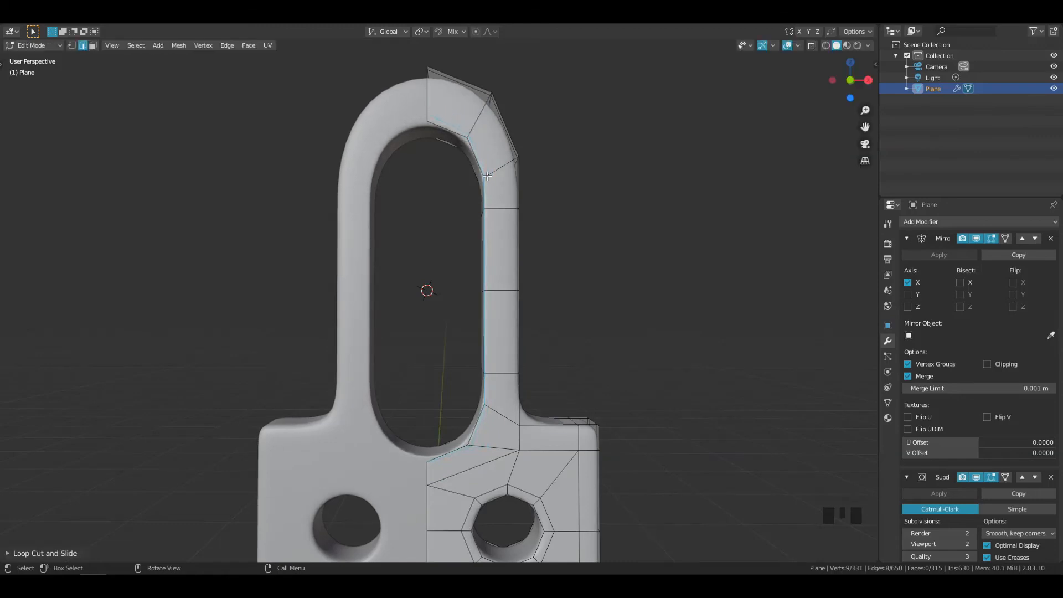
Hide the modifier preview and edge-slide the new front loop slightly outward from the ring's inner edge
{"action": "left_click", "coordinate": [526, 159]}
{"action": "key", "text": "g"}
{"action": "key", "text": "g"}
{"action": "left_click", "coordinate": [463, 223]}
{"action": "middle_click_drag", "start_coordinate": [510, 242], "coordinate": [504, 251]}
{"action": "key", "text": "g"}
{"action": "key", "text": "g"}
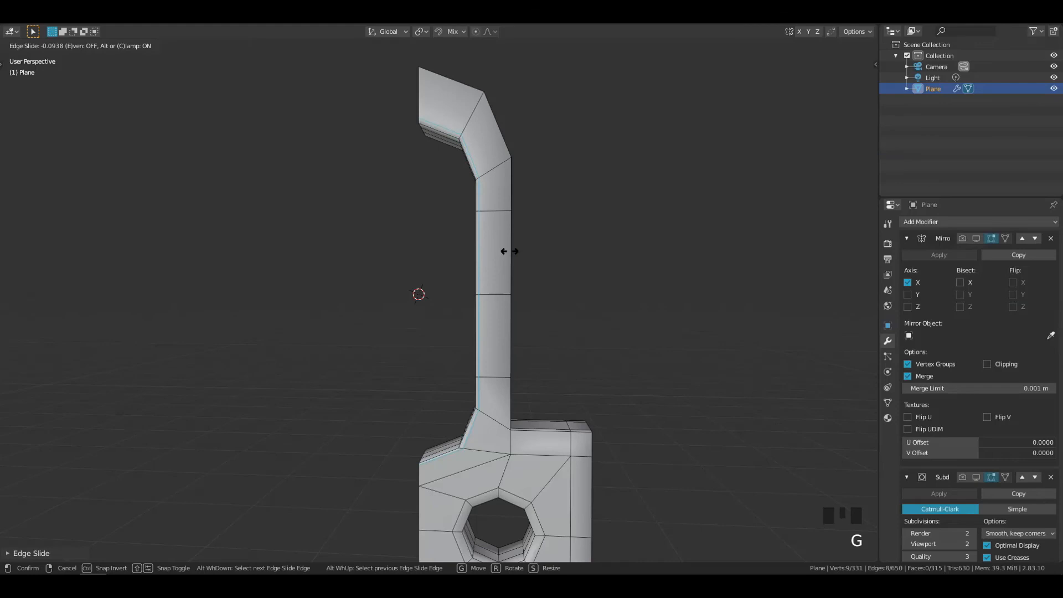
{"action": "left_click", "coordinate": [511, 251]}
{"action": "middle_click_drag", "start_coordinate": [512, 251], "coordinate": [539, 251]}
{"action": "key", "text": "Tab"}
Slide the front loop's two vertices at the ring opening's lower end closer to the opening's edge
{"action": "middle_click_drag", "start_coordinate": [499, 311], "coordinate": [475, 342]}
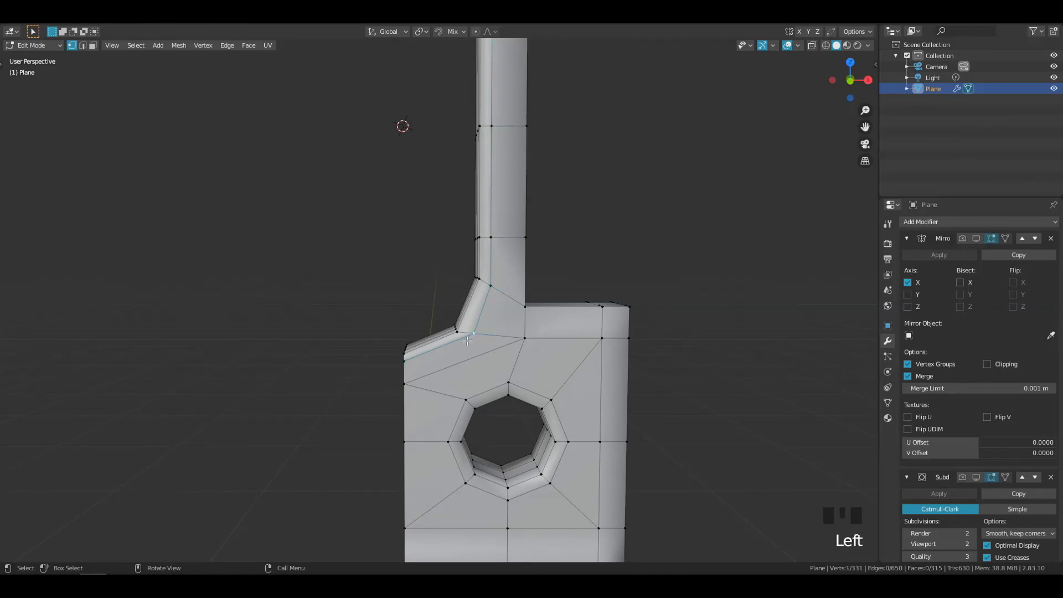
{"action": "key", "text": "g"}
{"action": "key", "text": "g"}
{"action": "left_click", "coordinate": [435, 360]}
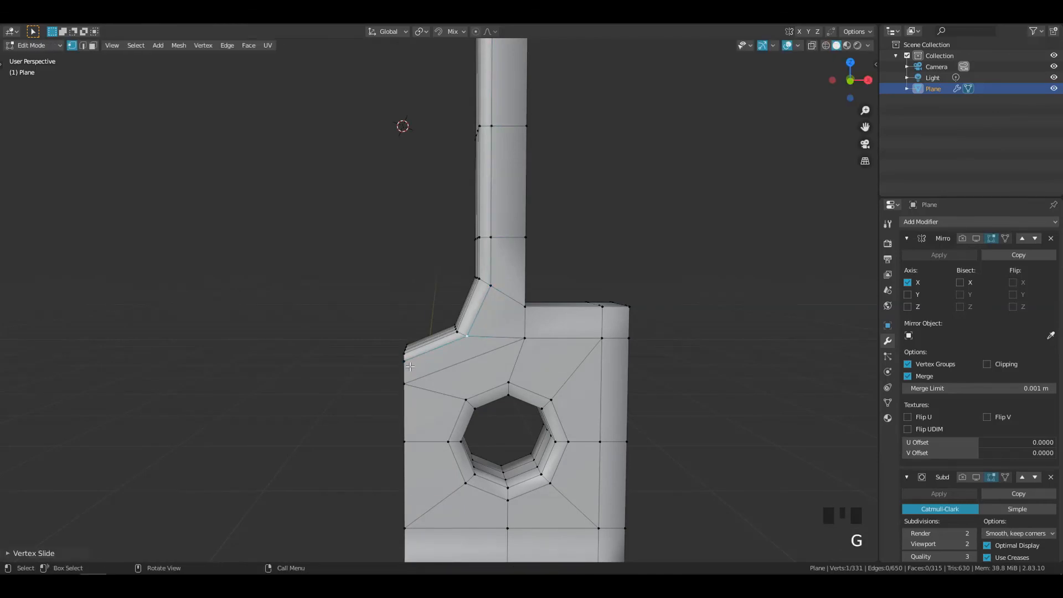
{"action": "left_click", "coordinate": [410, 366]}
{"action": "key", "text": "g"}
{"action": "key", "text": "g"}
{"action": "left_click", "coordinate": [411, 369]}
Add an edge loop along the ring's back face and slide it close to the inner edge
{"action": "scroll", "coordinate": [587, 291], "scroll_direction": "down", "scroll_amount": 2}
{"action": "middle_click_drag", "start_coordinate": [598, 292], "coordinate": [397, 263], "text": "shift"}
{"action": "key", "text": "ctrl+r"}
{"action": "left_click", "coordinate": [414, 177]}
{"action": "key", "text": "g"}
{"action": "key", "text": "g"}
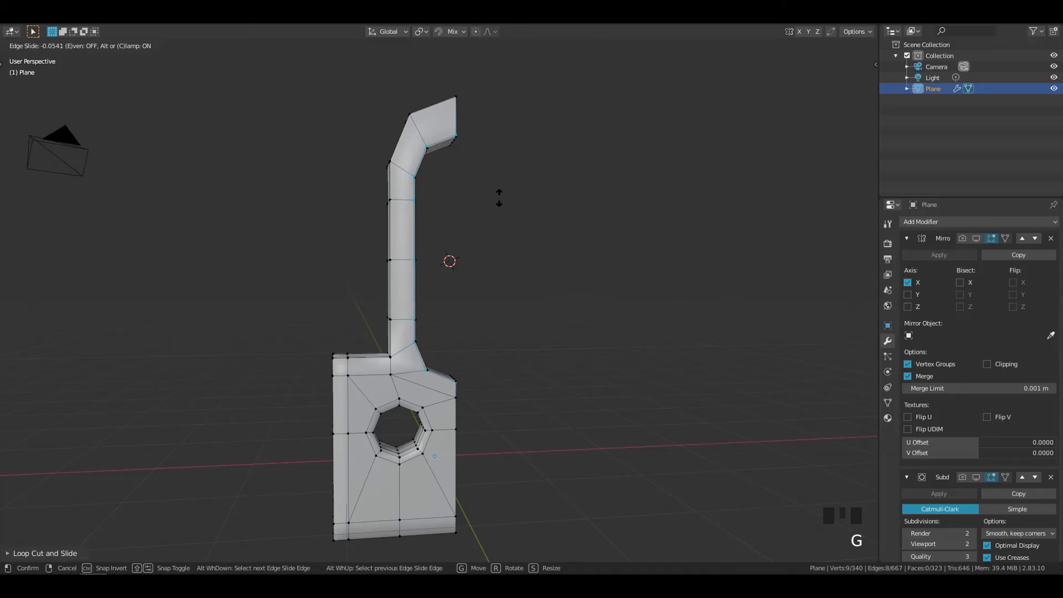
{"action": "left_click", "coordinate": [488, 195]}
Slide the back loop's two vertices at the ring opening's lower end closer to the opening's edge
{"action": "middle_click_drag", "start_coordinate": [475, 292], "coordinate": [468, 255], "text": "shift"}
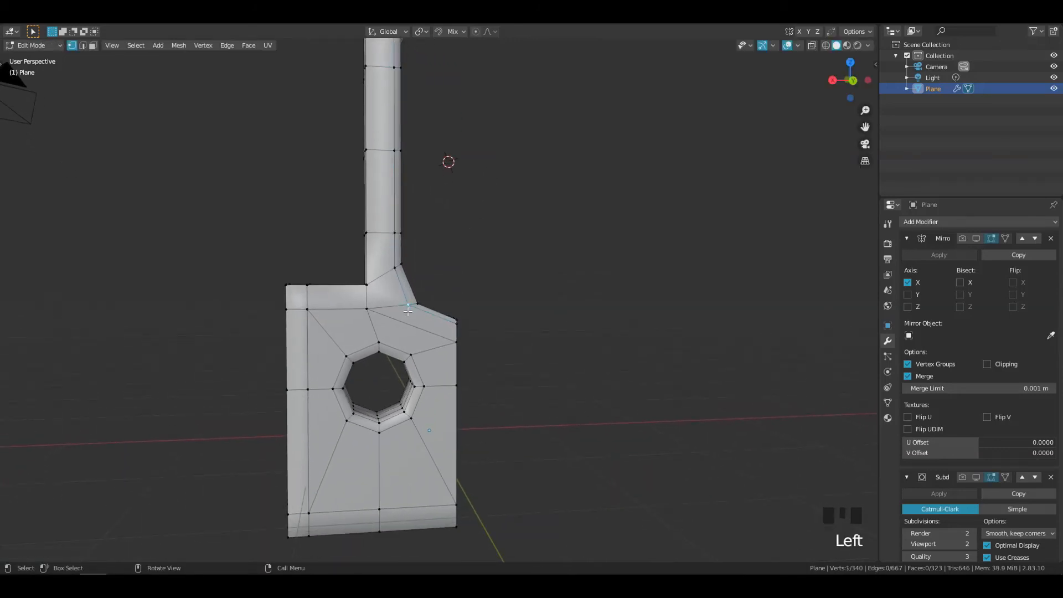
{"action": "key", "text": "g"}
{"action": "key", "text": "g"}
{"action": "left_click", "coordinate": [423, 321]}
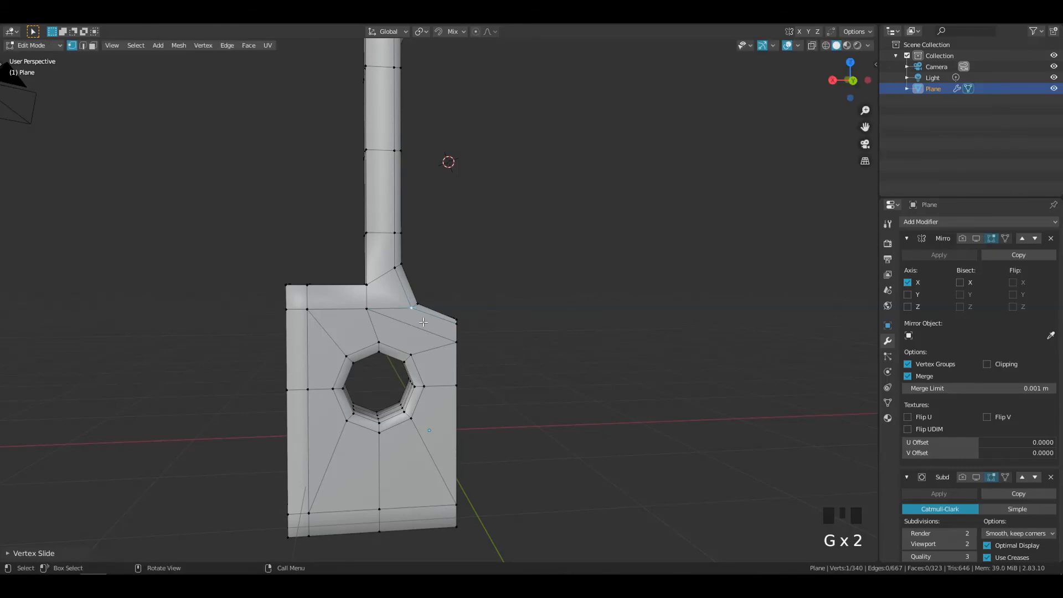
{"action": "key", "text": "g"}
{"action": "key", "text": "g"}
{"action": "left_click", "coordinate": [460, 331]}
Restore the modifier preview and return to Object Mode to inspect the finished bracket
{"action": "middle_click_drag", "start_coordinate": [445, 305], "coordinate": [471, 265]}
{"action": "middle_click_drag", "start_coordinate": [470, 266], "coordinate": [536, 312], "text": "shift"}
{"action": "left_click", "coordinate": [546, 188]}
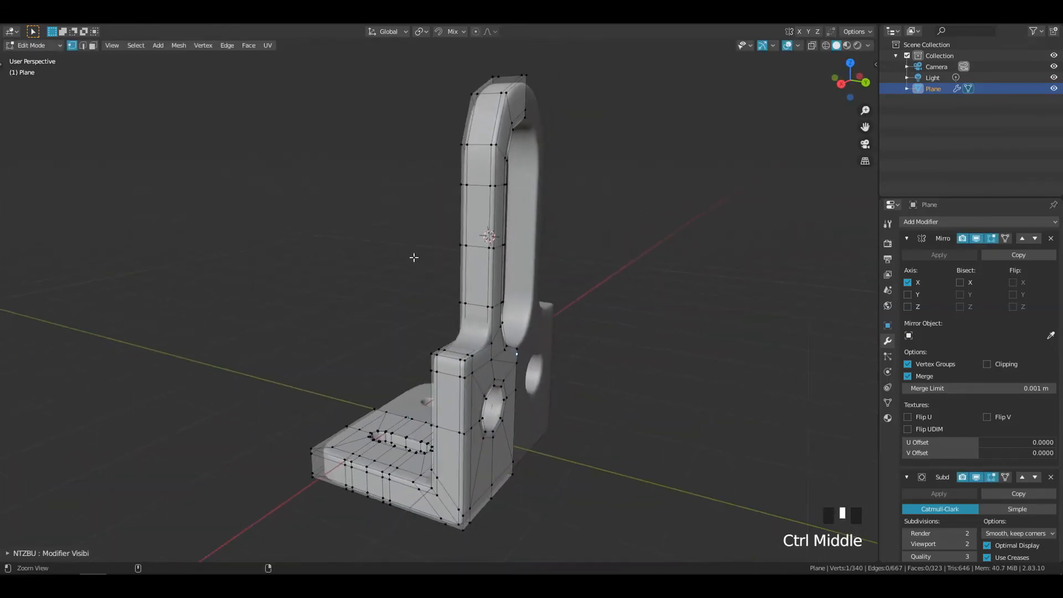
{"action": "key", "text": "Tab"}
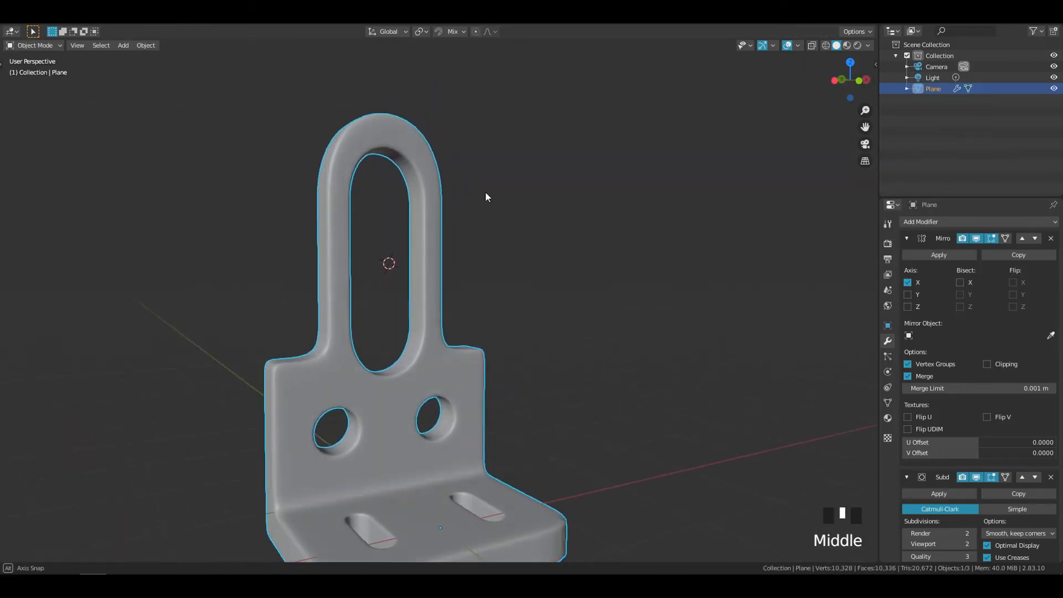